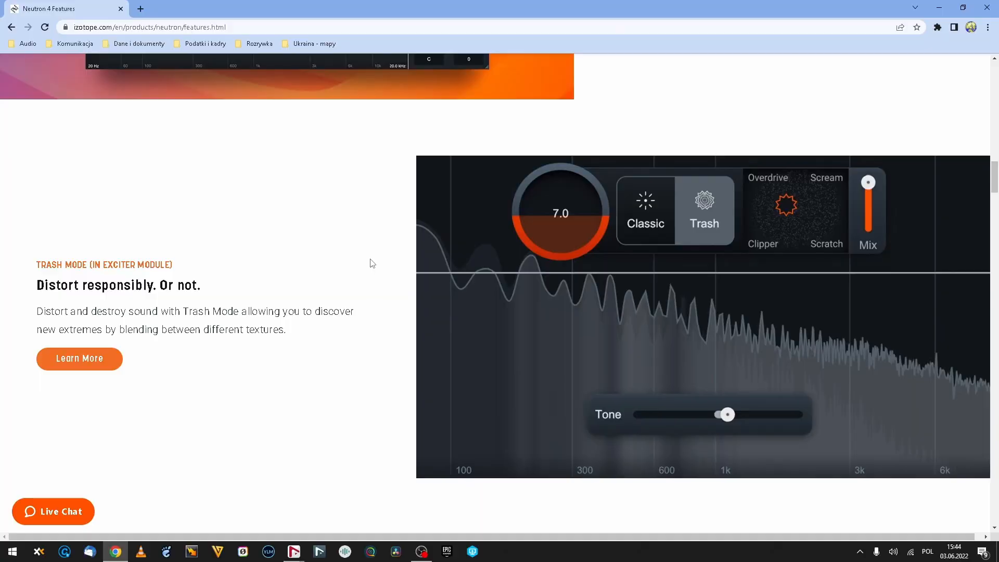
Step: Read through the Trash Mode and Punch Mode sections of the Neutron 4 features page
{"action": "scroll", "coordinate": [374, 264], "scroll_direction": "down", "scroll_amount": 5}
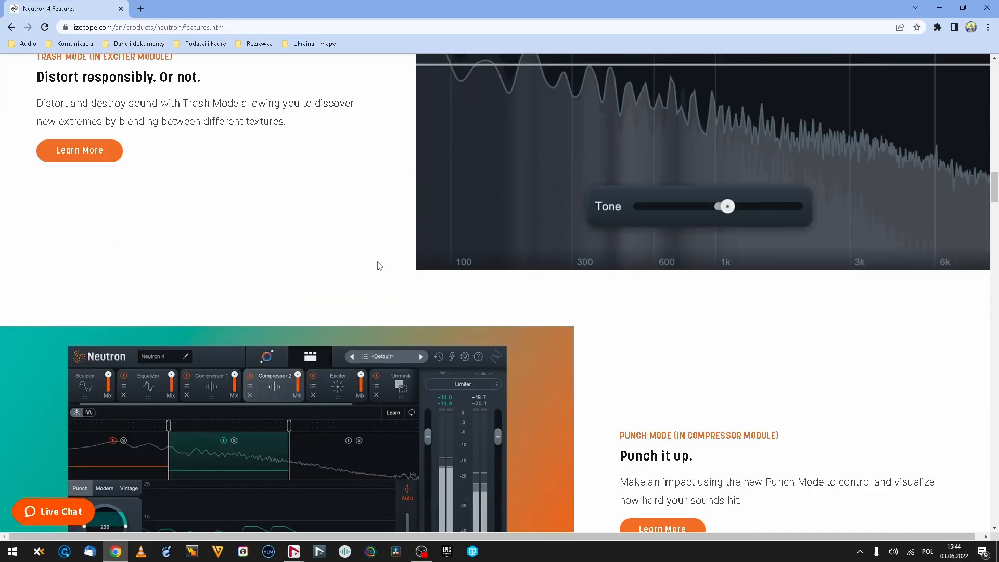
{"action": "scroll", "coordinate": [381, 264], "scroll_direction": "down", "scroll_amount": 2}
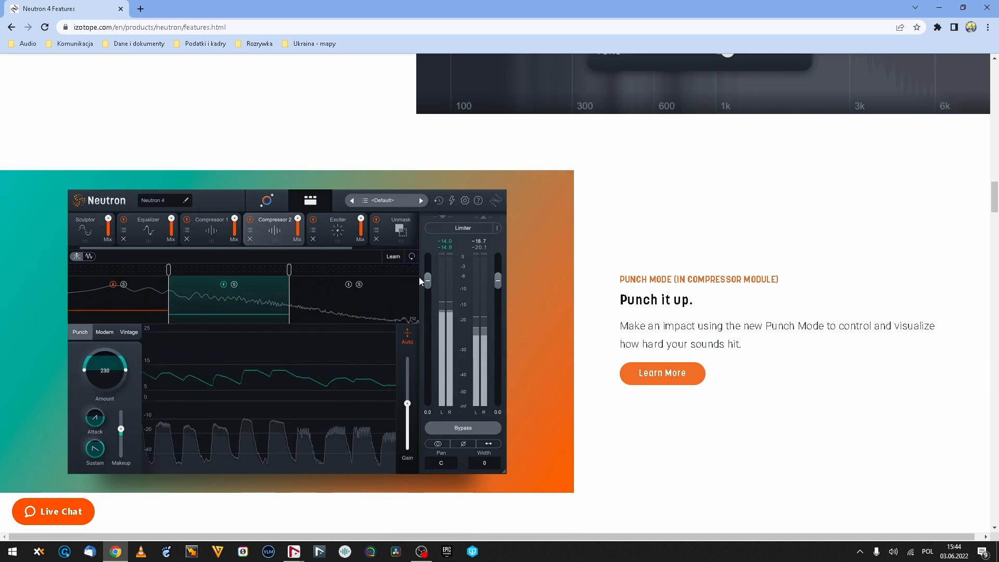
{"action": "scroll", "coordinate": [641, 254], "scroll_direction": "down", "scroll_amount": 4}
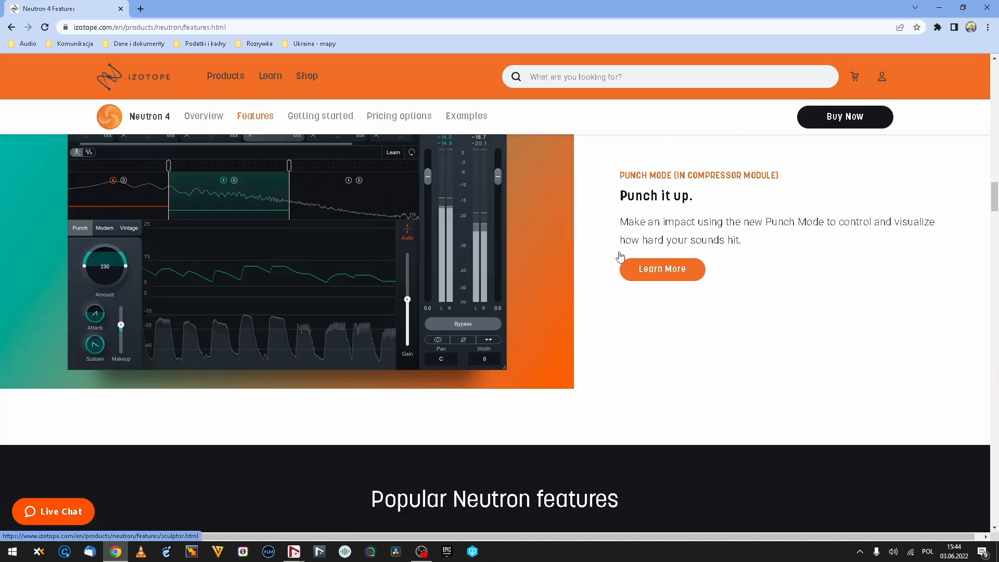
{"action": "scroll", "coordinate": [619, 256], "scroll_direction": "up", "scroll_amount": 3}
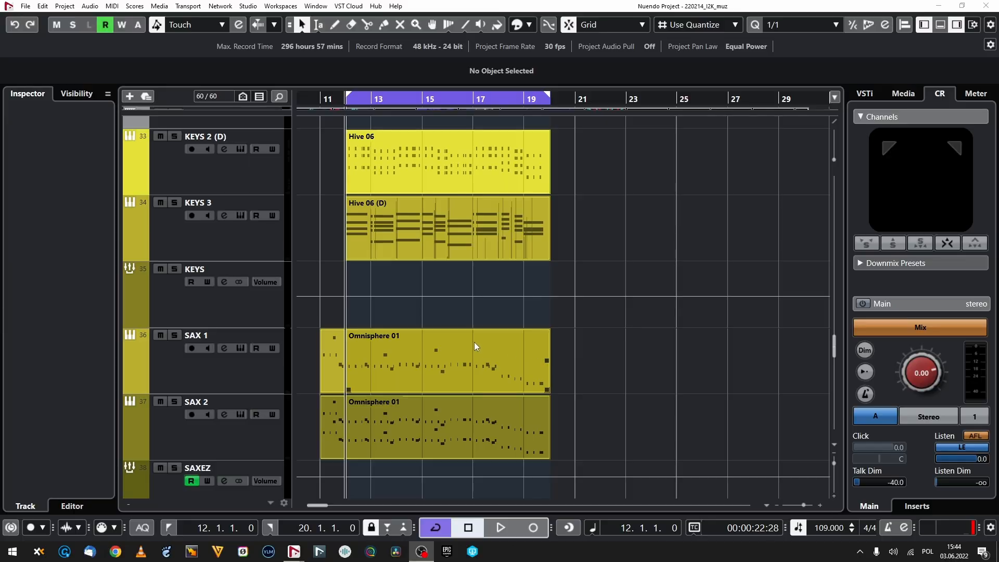
{"action": "scroll", "coordinate": [360, 306], "scroll_direction": "up", "scroll_amount": 5}
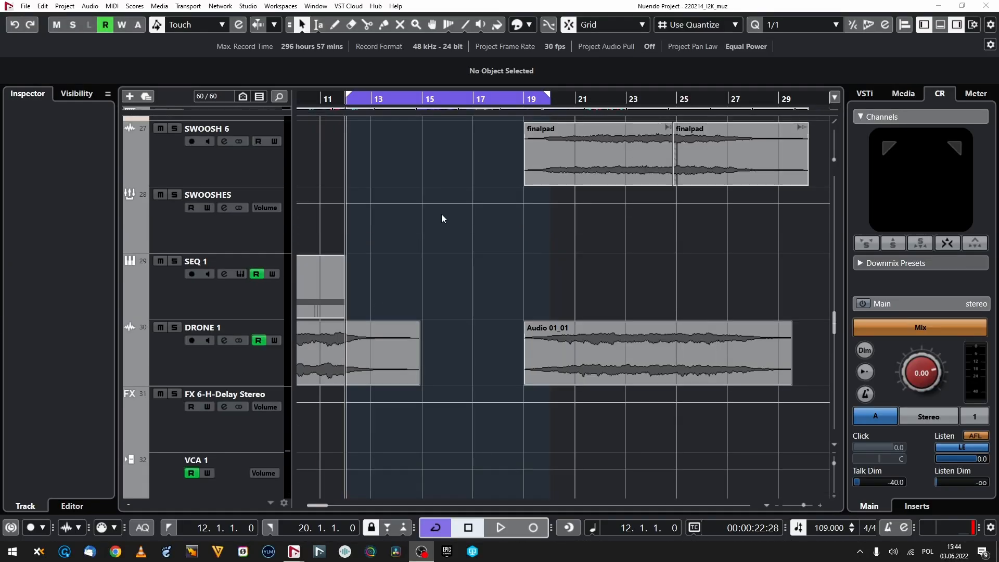
Step: Switch to the Nuendo project and look over its tracks and automation around the bar 12 to 20 cycle range
{"action": "left_click", "coordinate": [441, 216]}
{"action": "scroll", "coordinate": [359, 287], "scroll_direction": "up", "scroll_amount": 5}
{"action": "scroll", "coordinate": [690, 225], "scroll_direction": "down", "scroll_amount": 5}
{"action": "scroll", "coordinate": [564, 232], "scroll_direction": "up", "scroll_amount": 4}
{"action": "scroll", "coordinate": [420, 244], "scroll_direction": "down", "scroll_amount": 4}
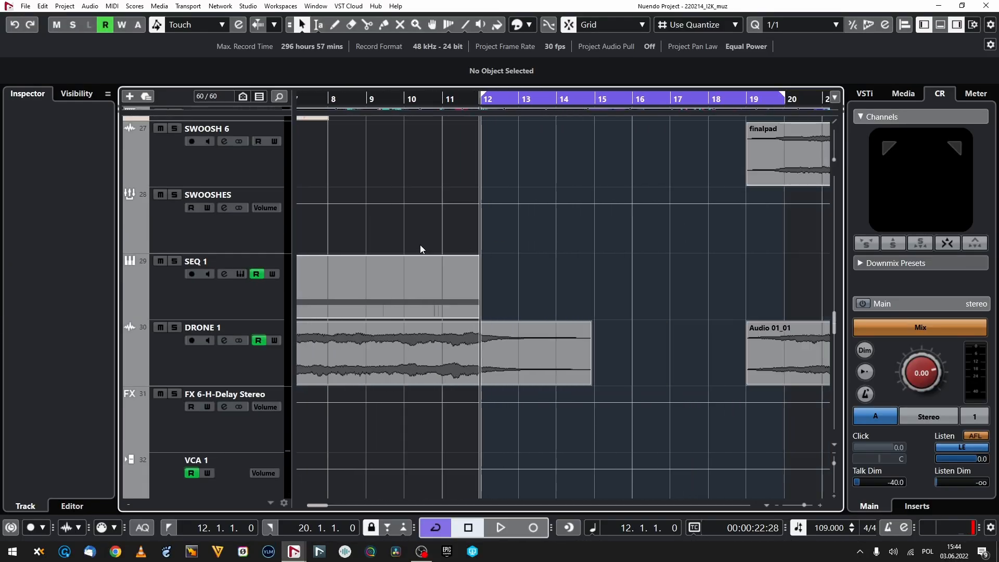
{"action": "scroll", "coordinate": [420, 245], "scroll_direction": "down", "scroll_amount": 2}
{"action": "scroll", "coordinate": [604, 212], "scroll_direction": "up", "scroll_amount": 4}
{"action": "scroll", "coordinate": [526, 220], "scroll_direction": "down", "scroll_amount": 3}
{"action": "scroll", "coordinate": [487, 236], "scroll_direction": "up", "scroll_amount": 6}
{"action": "scroll", "coordinate": [505, 248], "scroll_direction": "up", "scroll_amount": 4}
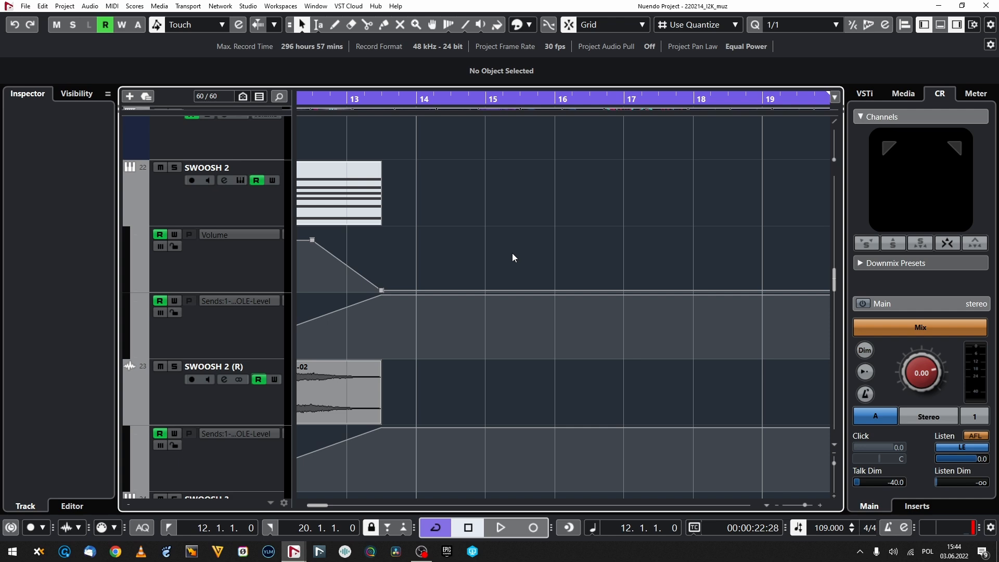
{"action": "scroll", "coordinate": [511, 253], "scroll_direction": "down", "scroll_amount": 4}
{"action": "scroll", "coordinate": [481, 271], "scroll_direction": "up", "scroll_amount": 1}
{"action": "scroll", "coordinate": [488, 274], "scroll_direction": "down", "scroll_amount": 1}
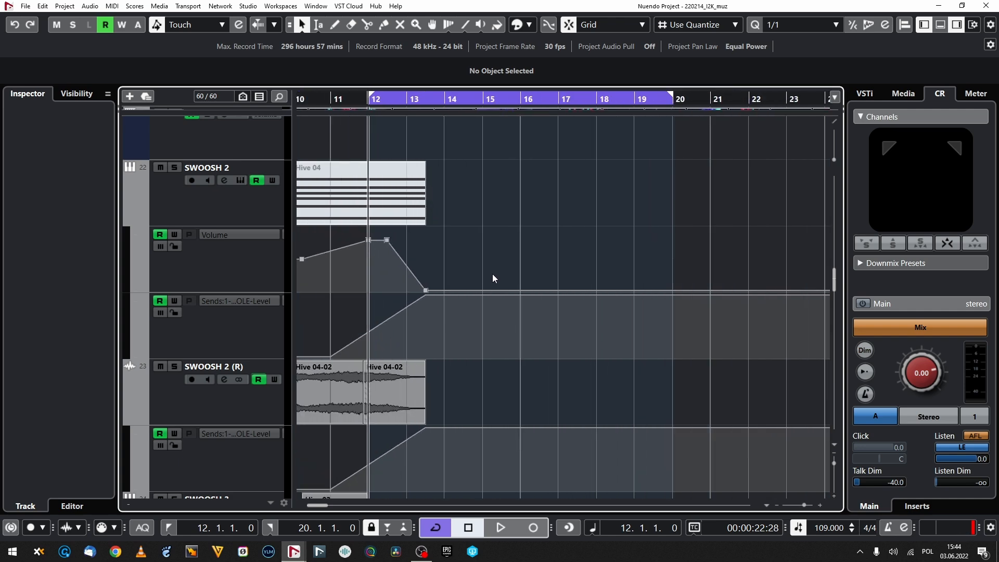
{"action": "scroll", "coordinate": [489, 274], "scroll_direction": "down", "scroll_amount": 1}
{"action": "scroll", "coordinate": [478, 266], "scroll_direction": "up", "scroll_amount": 15}
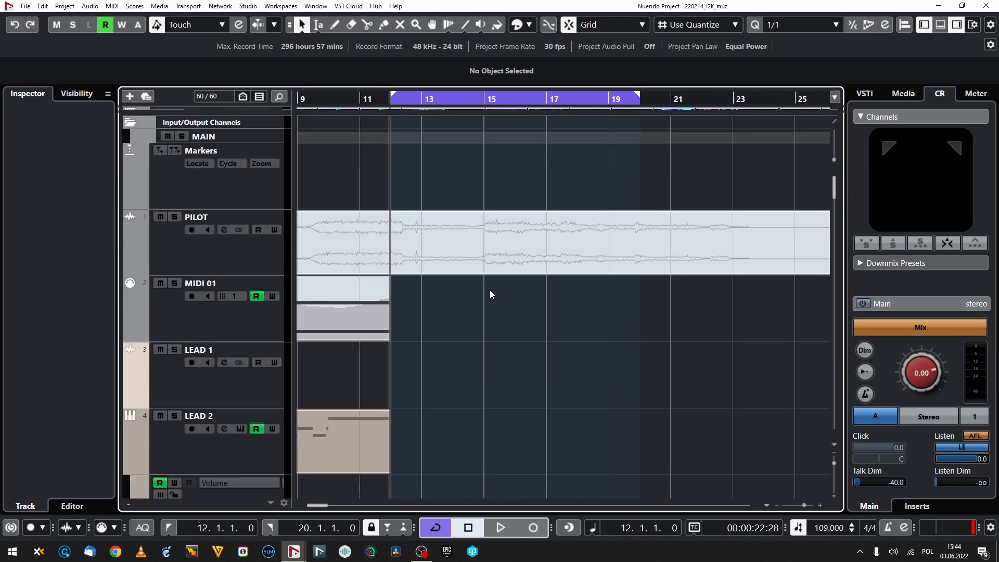
Step: Play the cycle range from bar 12, look over the lead tracks during playback, and stop the playback
{"action": "key", "text": "space"}
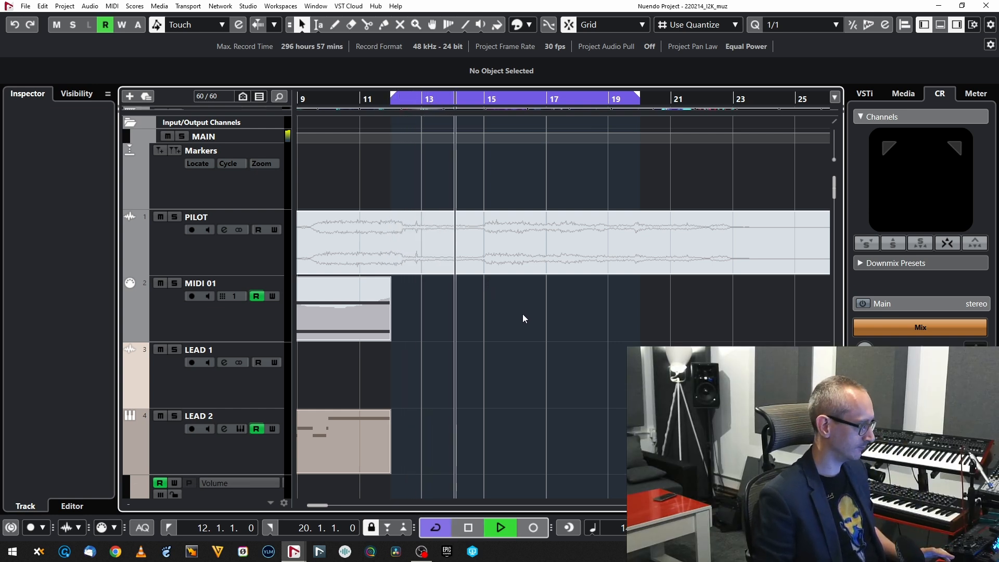
{"action": "scroll", "coordinate": [497, 316], "scroll_direction": "down", "scroll_amount": 5}
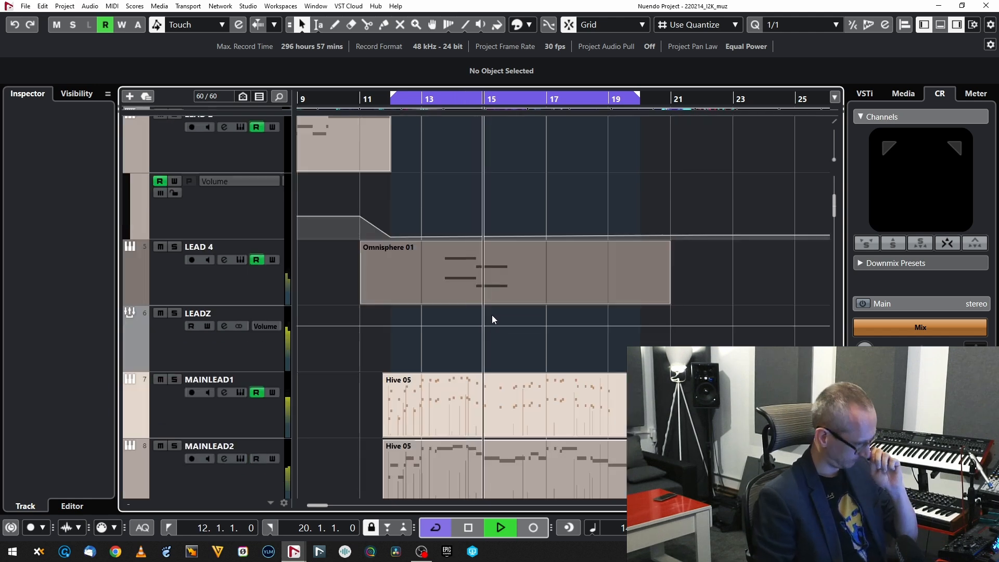
{"action": "scroll", "coordinate": [492, 317], "scroll_direction": "down", "scroll_amount": 3}
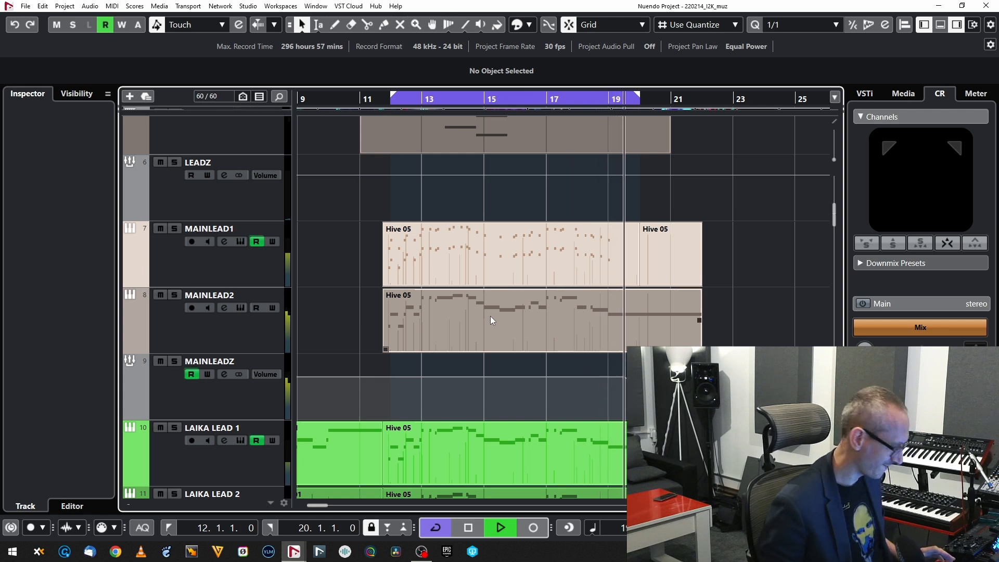
{"action": "key", "text": "space"}
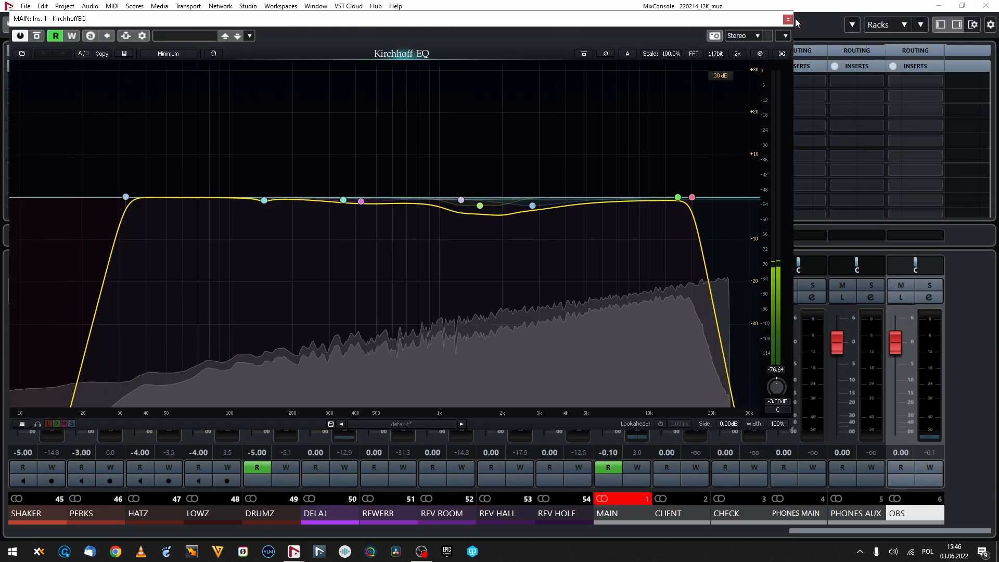
Step: Inspect the insert plug-ins on the MAIN output channel one after another, from KirchhoffEQ and TEOTE through to Limitless
{"action": "left_click", "coordinate": [787, 20]}
{"action": "left_click", "coordinate": [612, 97]}
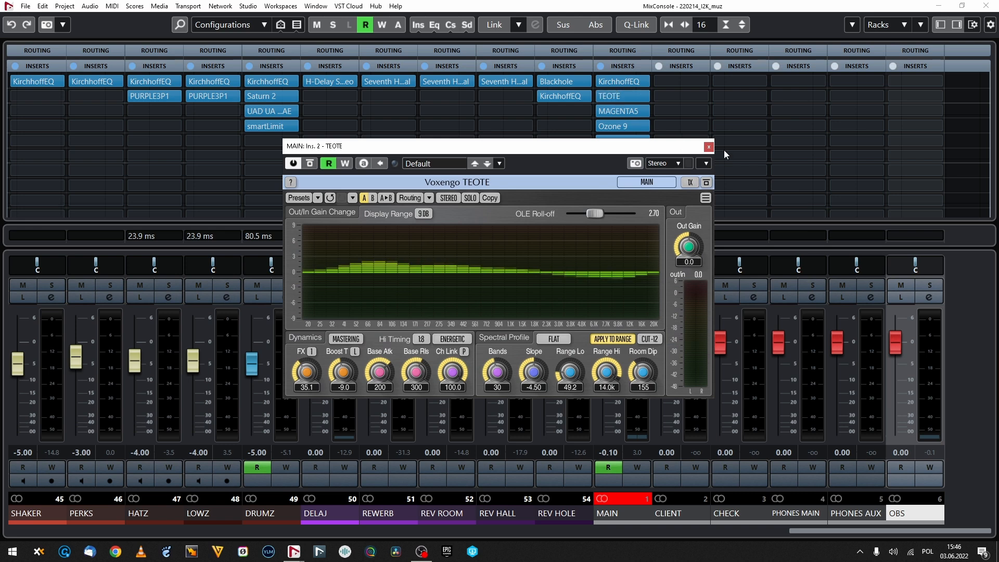
{"action": "left_click", "coordinate": [708, 147]}
{"action": "left_click", "coordinate": [614, 112]}
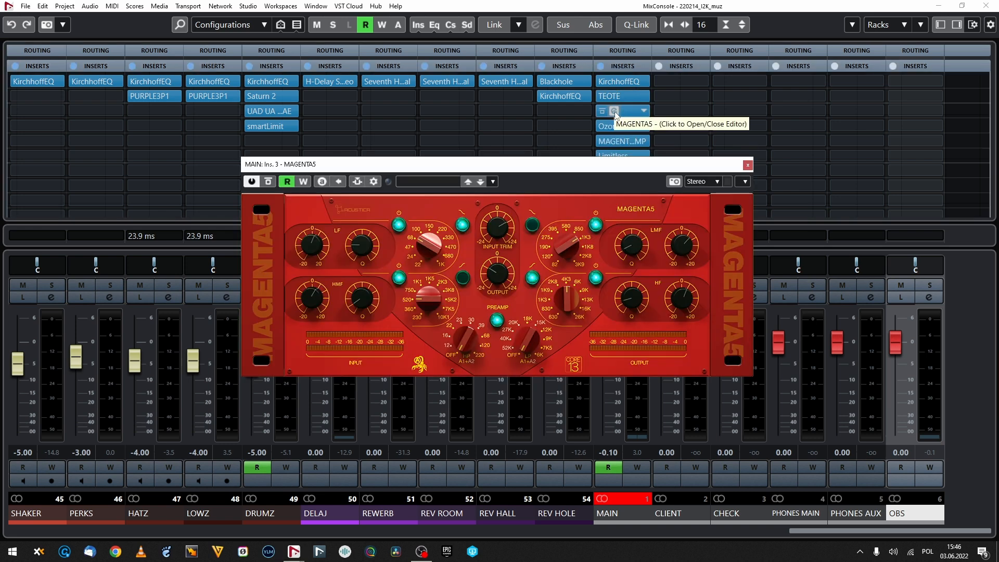
{"action": "left_click", "coordinate": [615, 112]}
{"action": "left_click", "coordinate": [613, 125]}
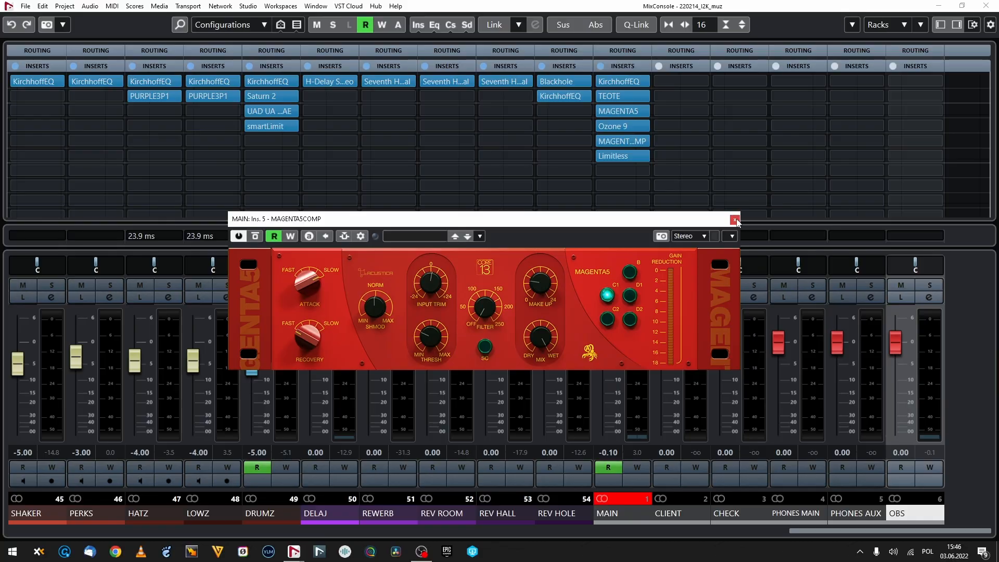
{"action": "left_click", "coordinate": [735, 219]}
{"action": "left_click", "coordinate": [615, 155]}
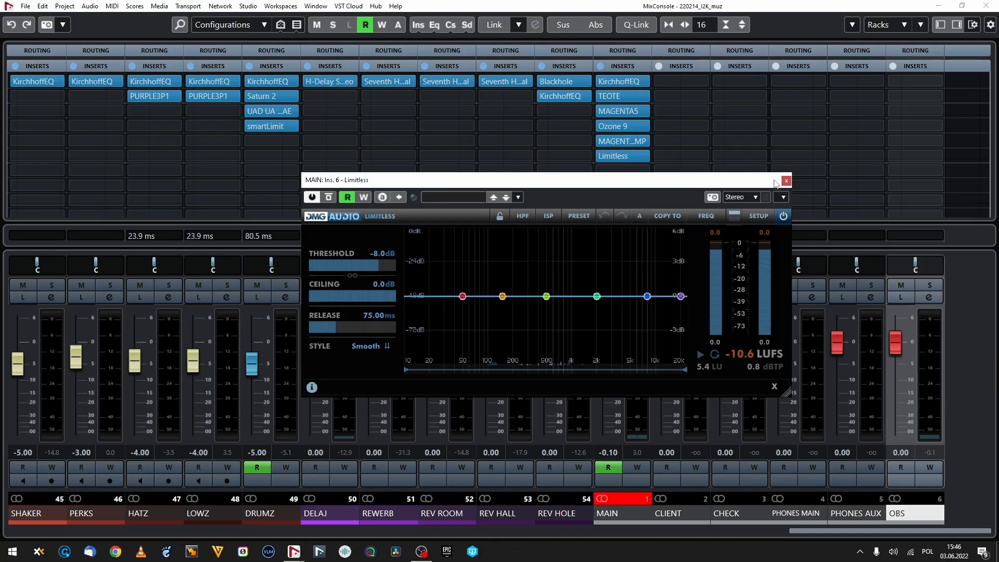
{"action": "left_click", "coordinate": [785, 180]}
Step: Bypass the KirchhoffEQ and TEOTE inserts on the MAIN channel and save the project under the new name 220603_neutron
{"action": "left_click", "coordinate": [601, 81]}
{"action": "left_click", "coordinate": [601, 96]}
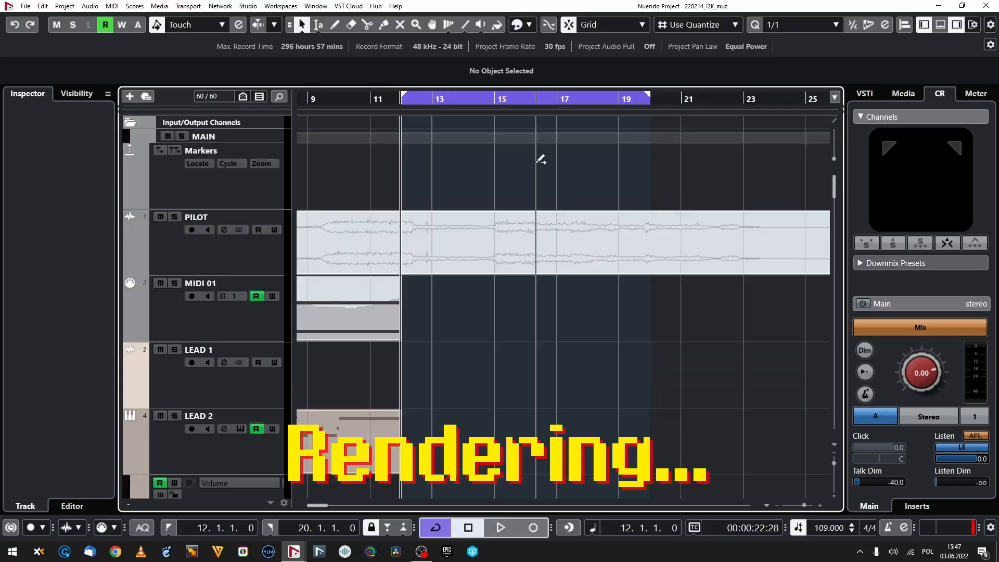
{"action": "key", "text": "ctrl+shift+s"}
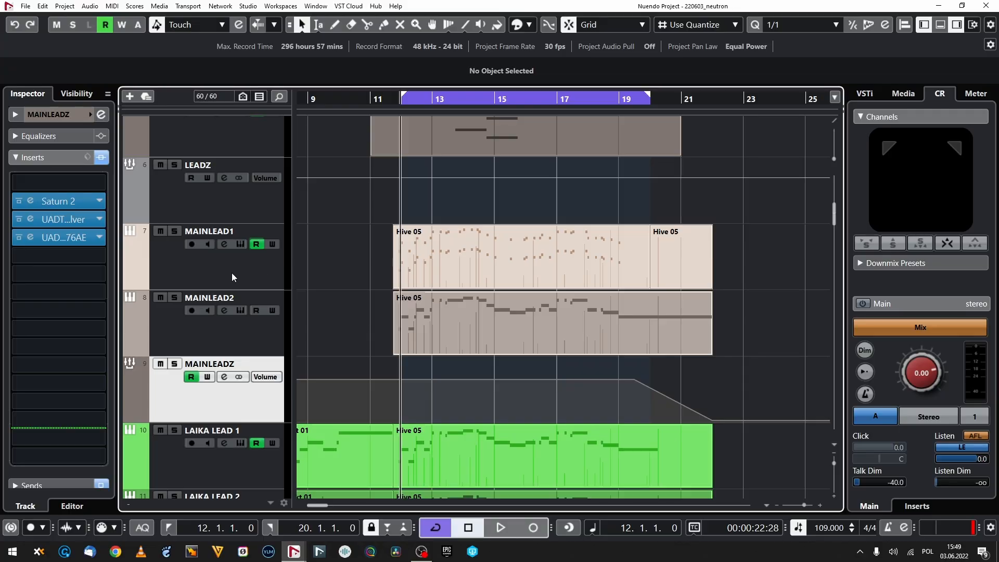
Step: Check the insert chains of MAINLEAD1, MAINLEAD2 and the MAINLEADZ group, and bypass all existing inserts on MAINLEADZ
{"action": "left_click", "coordinate": [232, 273]}
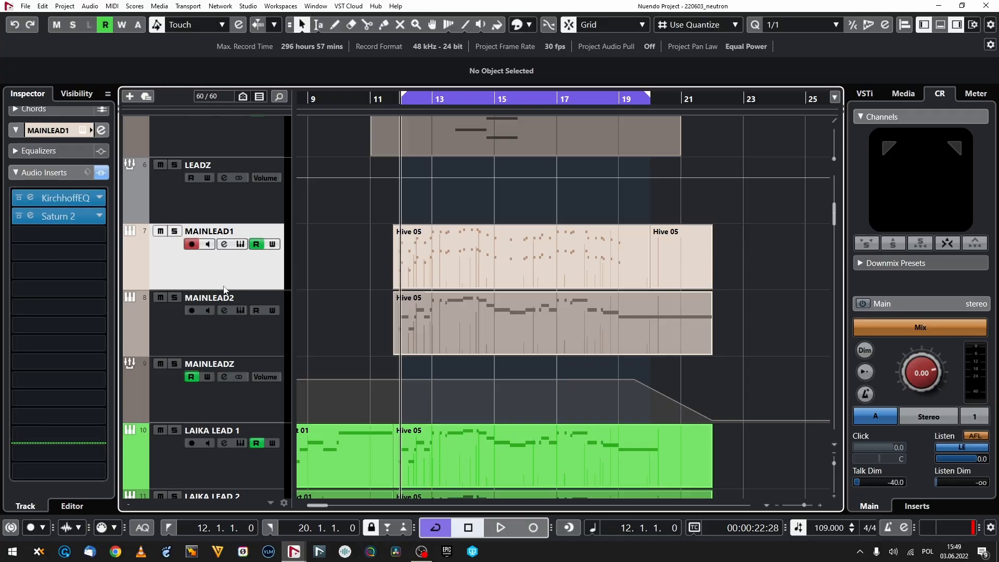
{"action": "left_click", "coordinate": [269, 324]}
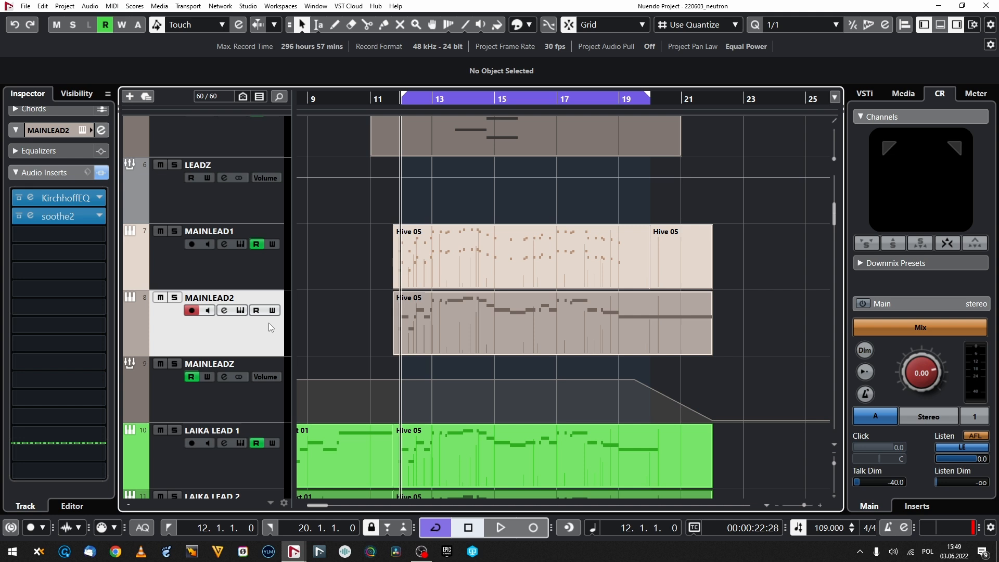
{"action": "key", "text": "Down"}
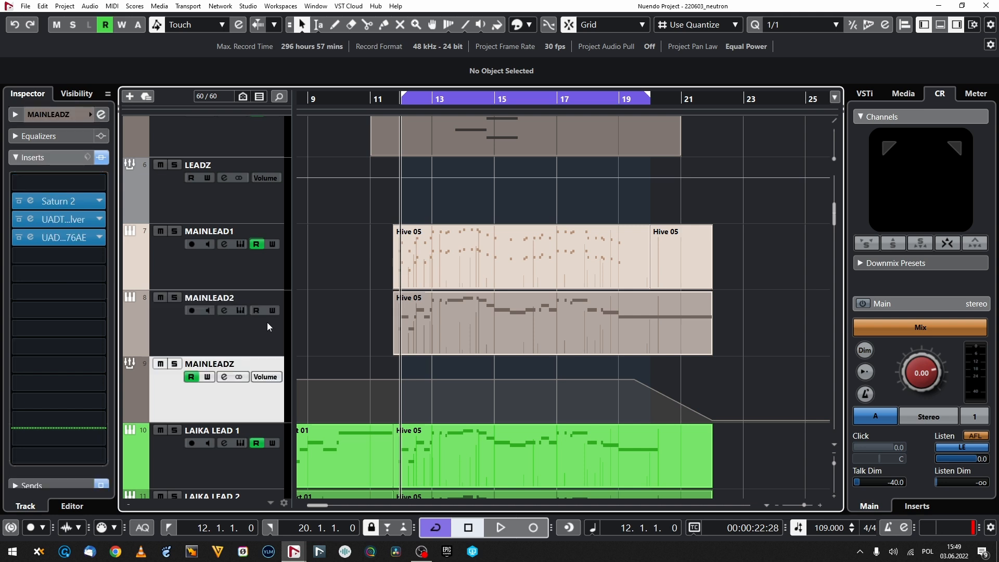
{"action": "left_click", "coordinate": [34, 219]}
{"action": "left_click", "coordinate": [32, 220]}
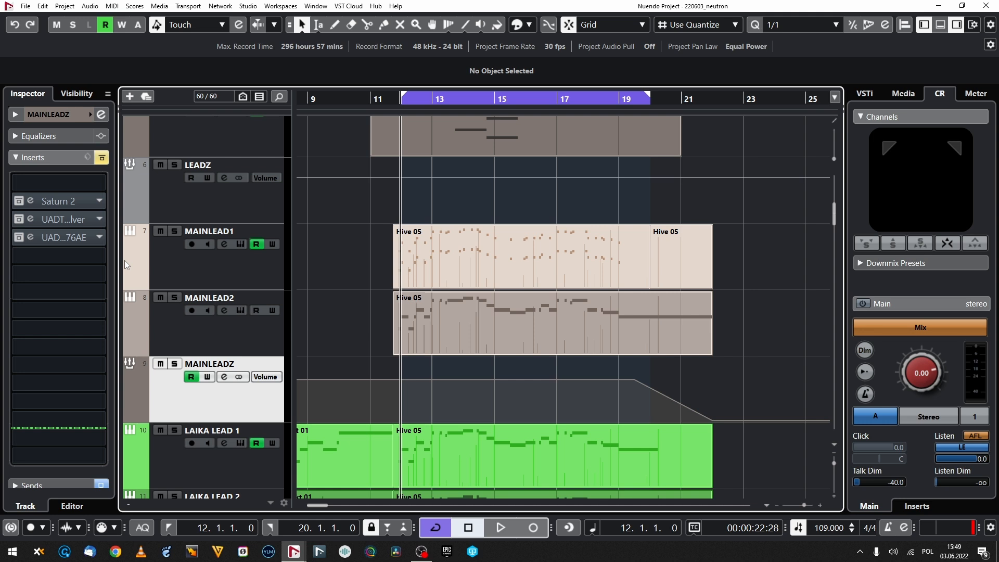
Step: Load Neutron 4 into the first insert slot of the MAINLEADZ group and dismiss its start-up prompts
{"action": "left_click", "coordinate": [90, 183]}
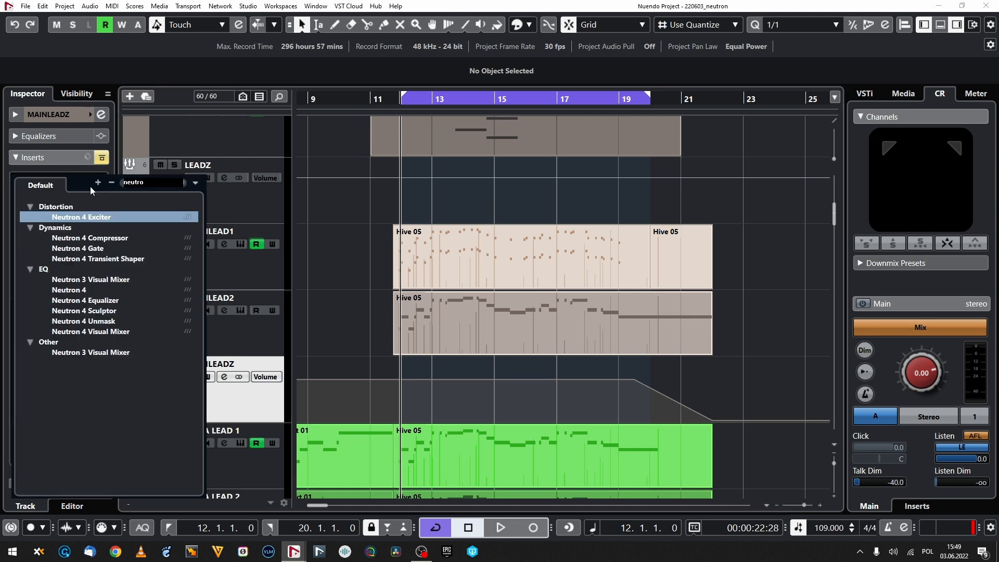
{"action": "left_click", "coordinate": [94, 290]}
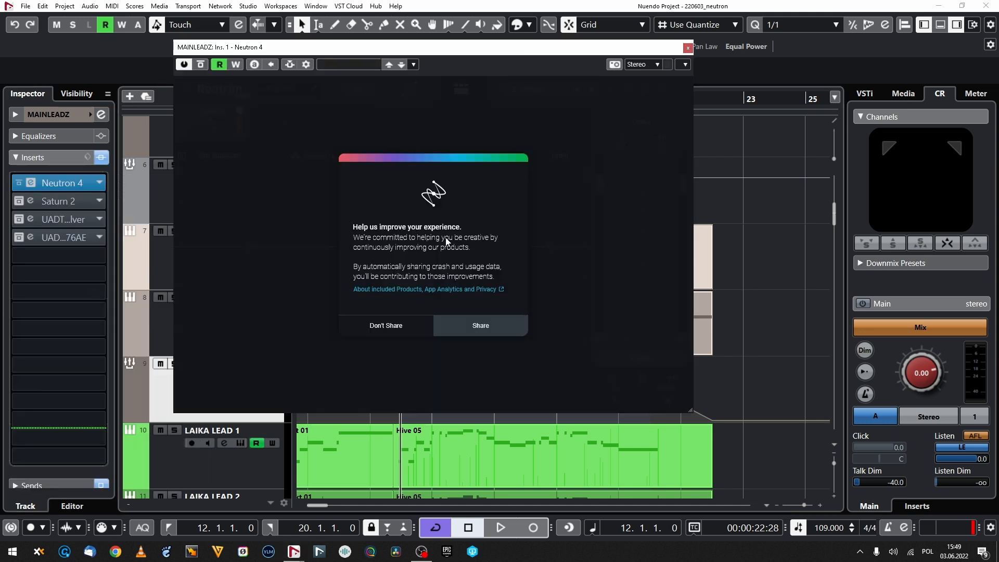
{"action": "left_click", "coordinate": [437, 325]}
{"action": "left_click", "coordinate": [427, 298]}
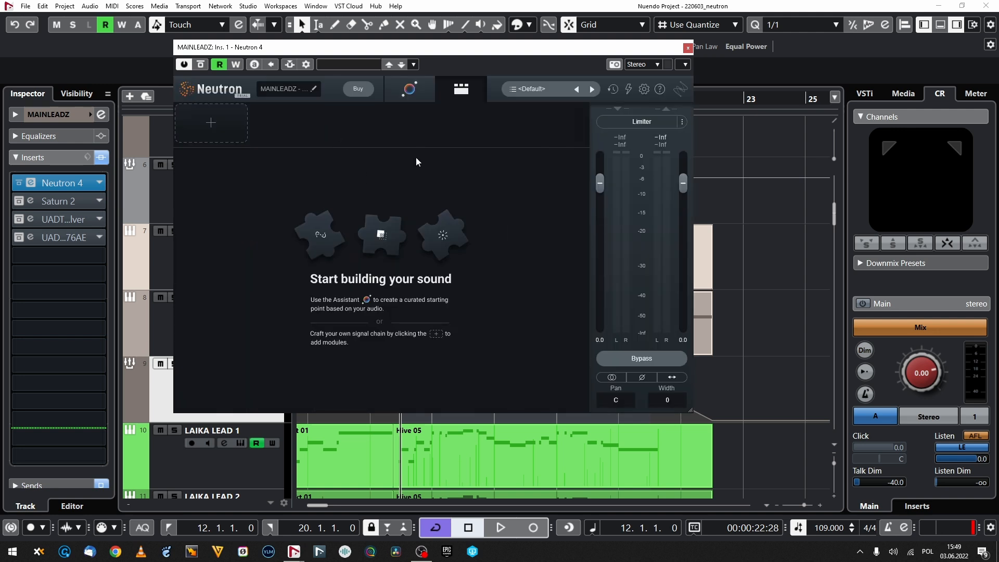
Step: Open Neutron's Assistant, solo the MAINLEADZ group and play the cycle so the Assistant can analyse it, stopping playback when it finishes
{"action": "left_click", "coordinate": [409, 90]}
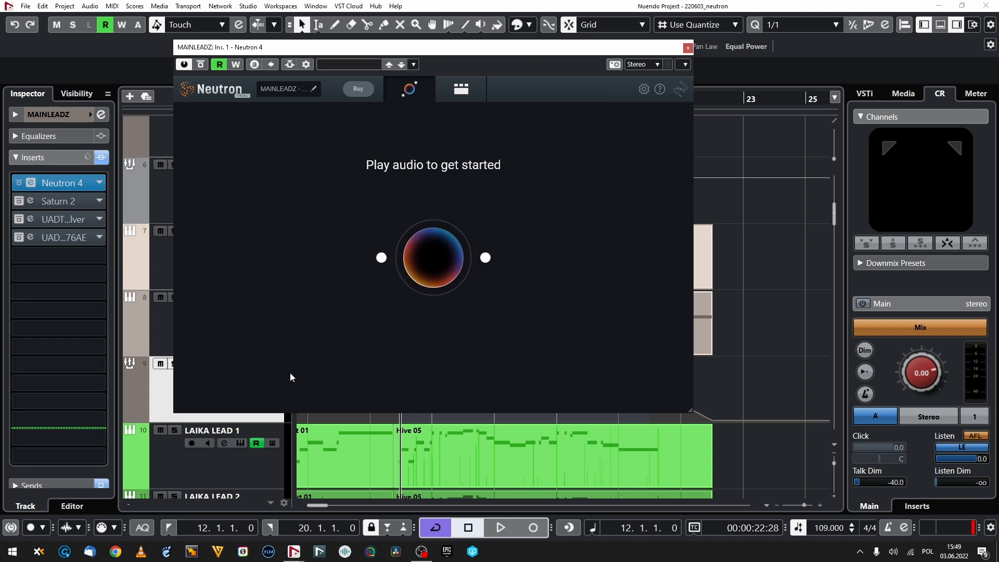
{"action": "left_click", "coordinate": [164, 389]}
{"action": "key", "text": "s"}
{"action": "key", "text": "space"}
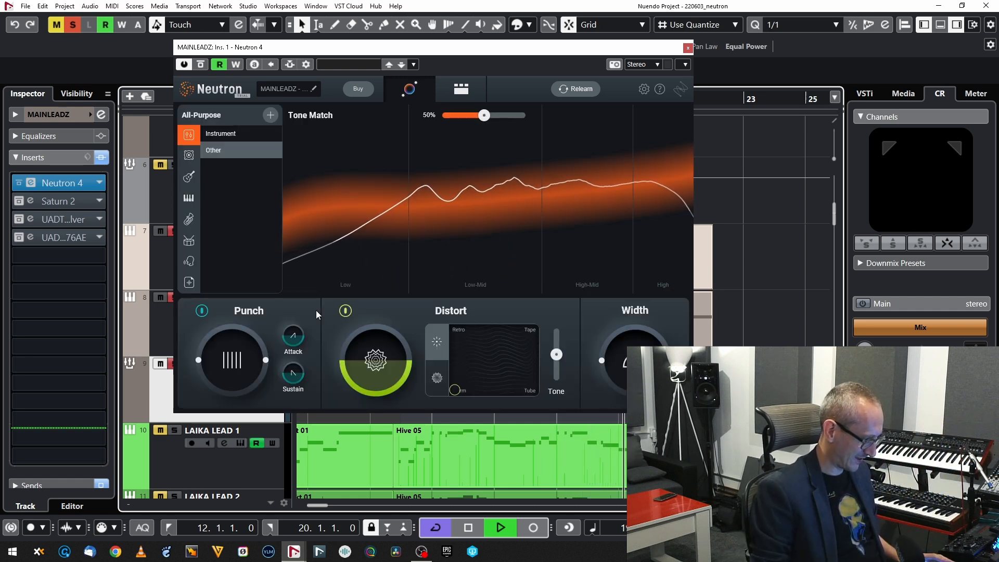
{"action": "key", "text": "space"}
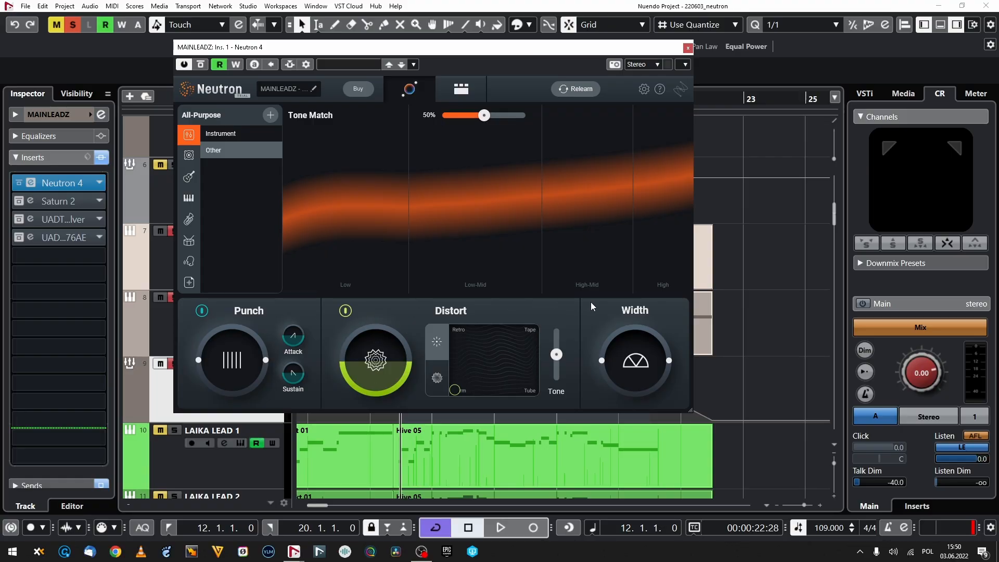
Step: Review the signal chain built by the Assistant in detailed view, including the Sculptor, Equalizer, Compressor 1 and Exciter modules
{"action": "left_click", "coordinate": [281, 150]}
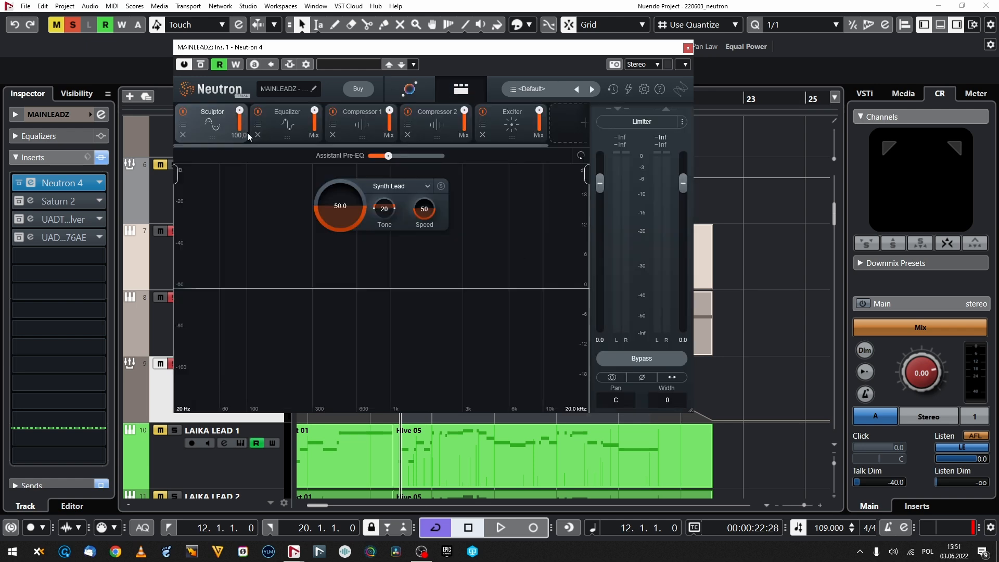
{"action": "left_click", "coordinate": [286, 111]}
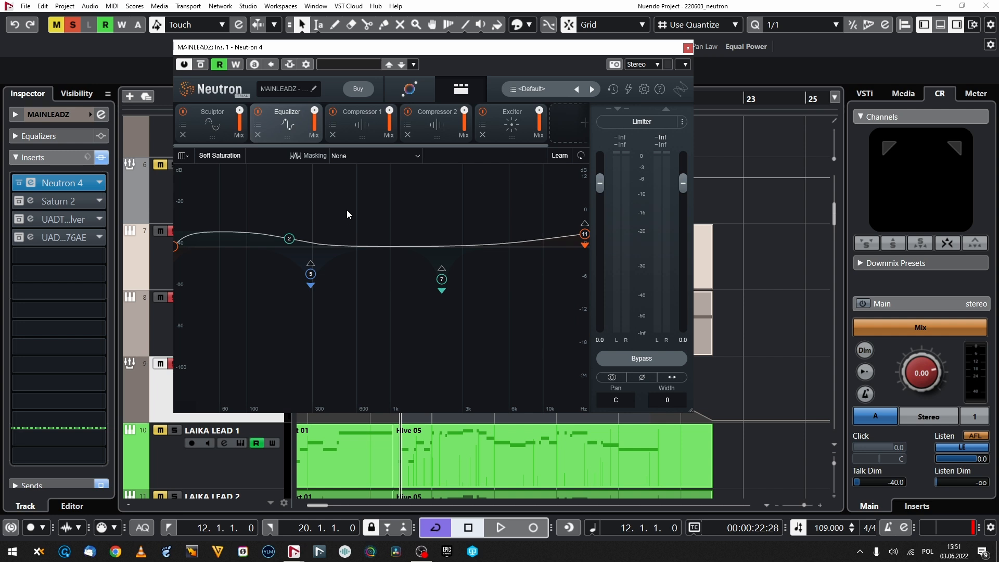
{"action": "left_click", "coordinate": [356, 126]}
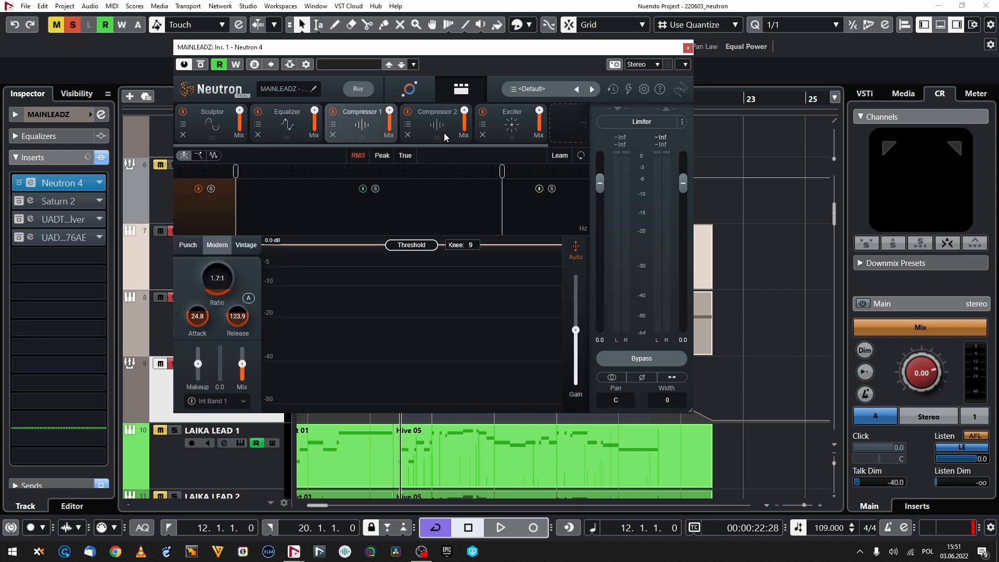
{"action": "left_click", "coordinate": [495, 131]}
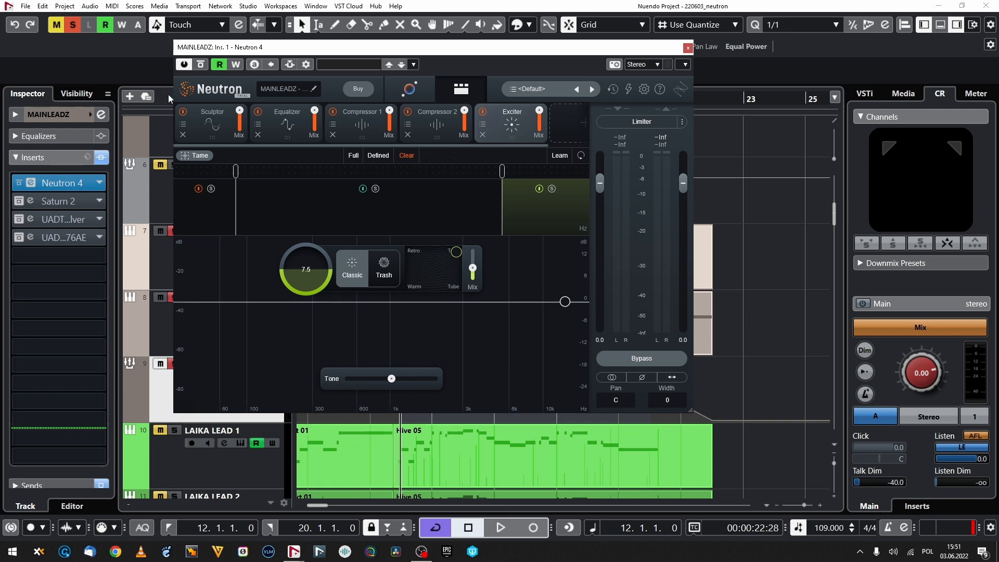
Step: Play the cycle, review the Compressor 1 and Compressor 2 modules on MAINLEADZ, and close the Neutron window
{"action": "key", "text": "space"}
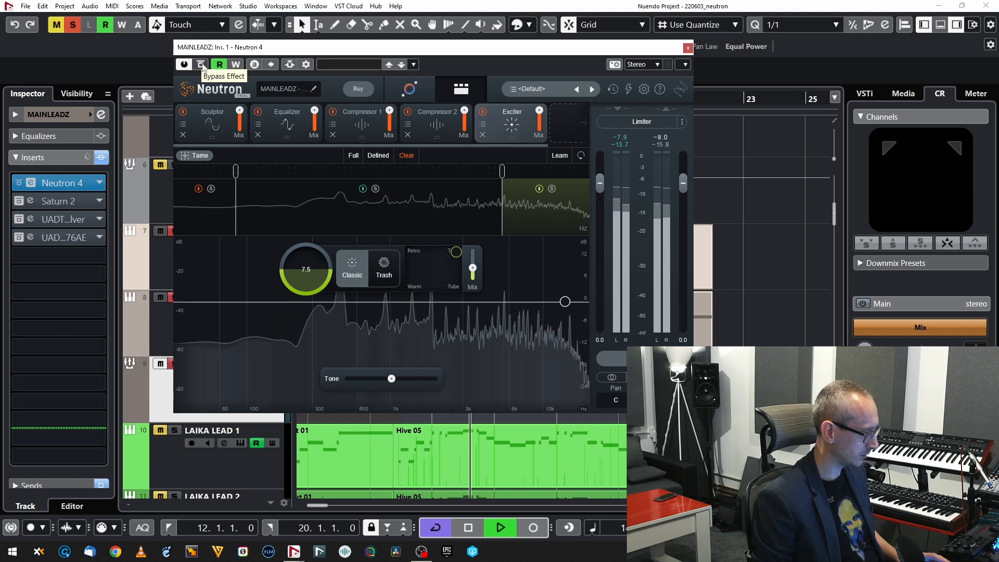
{"action": "left_click", "coordinate": [355, 125]}
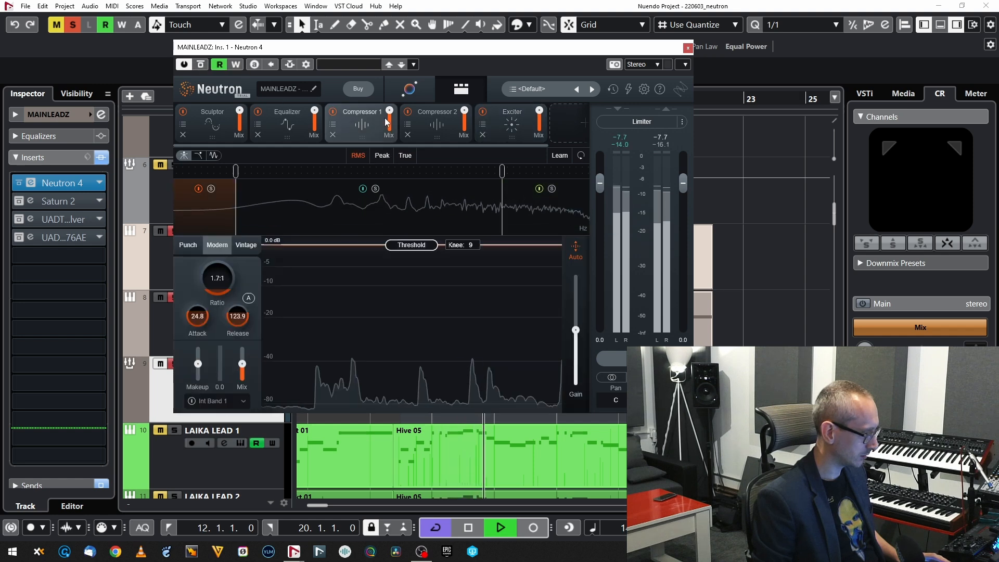
{"action": "left_click", "coordinate": [432, 122]}
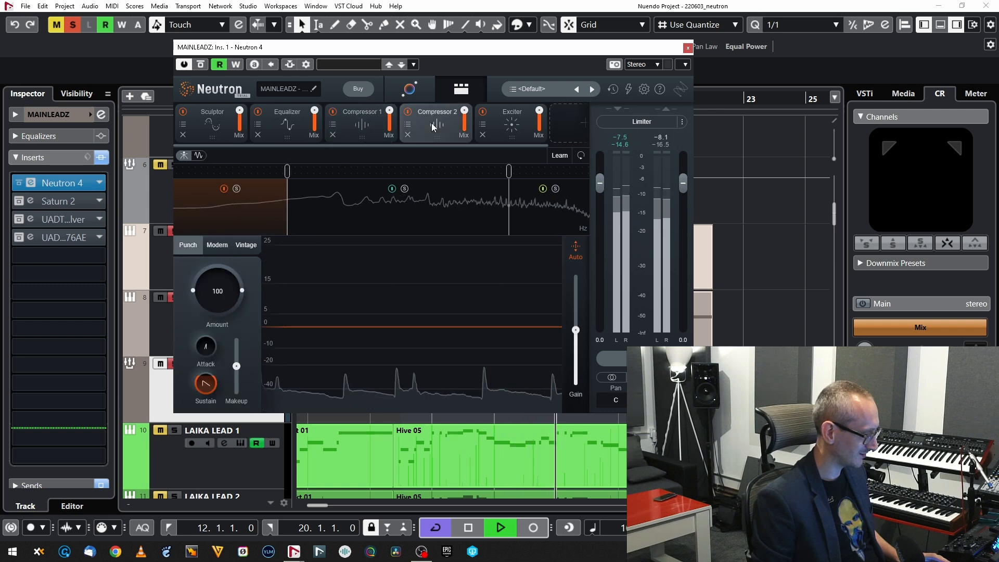
{"action": "left_click", "coordinate": [687, 48]}
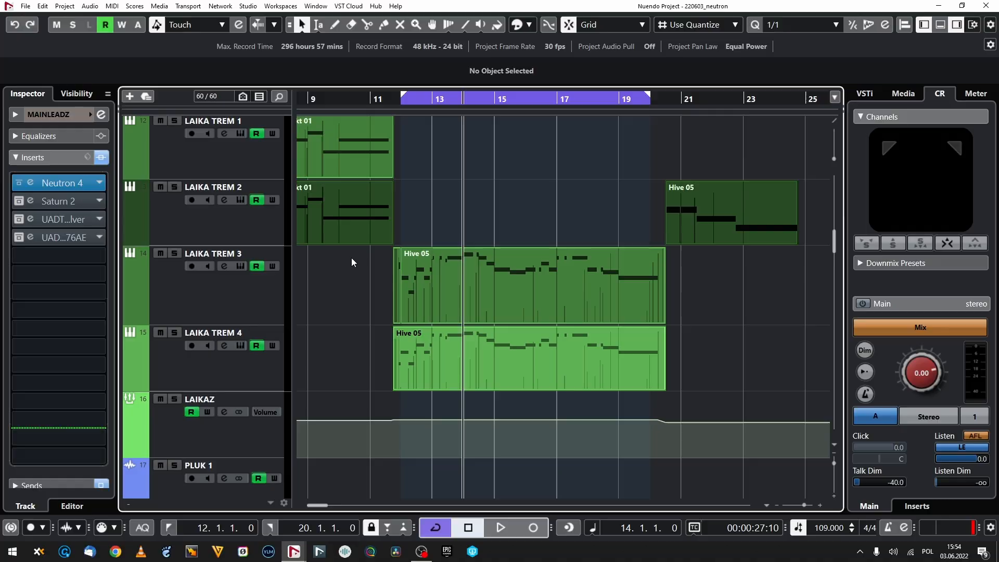
Step: Select the LAIKAZ group track to work on its insert chain
{"action": "scroll", "coordinate": [313, 286], "scroll_direction": "down", "scroll_amount": 3}
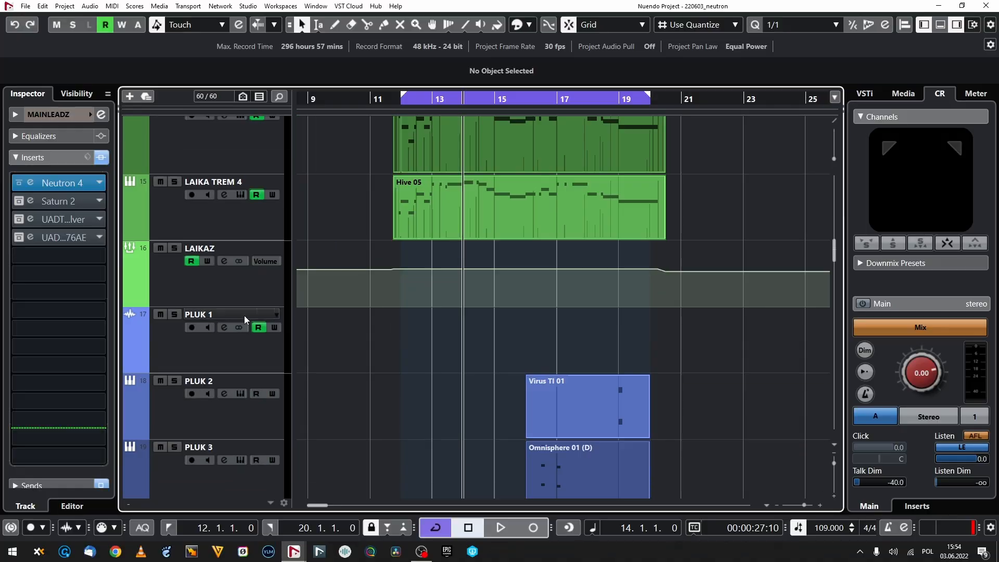
{"action": "left_click", "coordinate": [271, 305]}
{"action": "scroll", "coordinate": [365, 260], "scroll_direction": "up", "scroll_amount": 2}
{"action": "scroll", "coordinate": [453, 227], "scroll_direction": "up", "scroll_amount": 3}
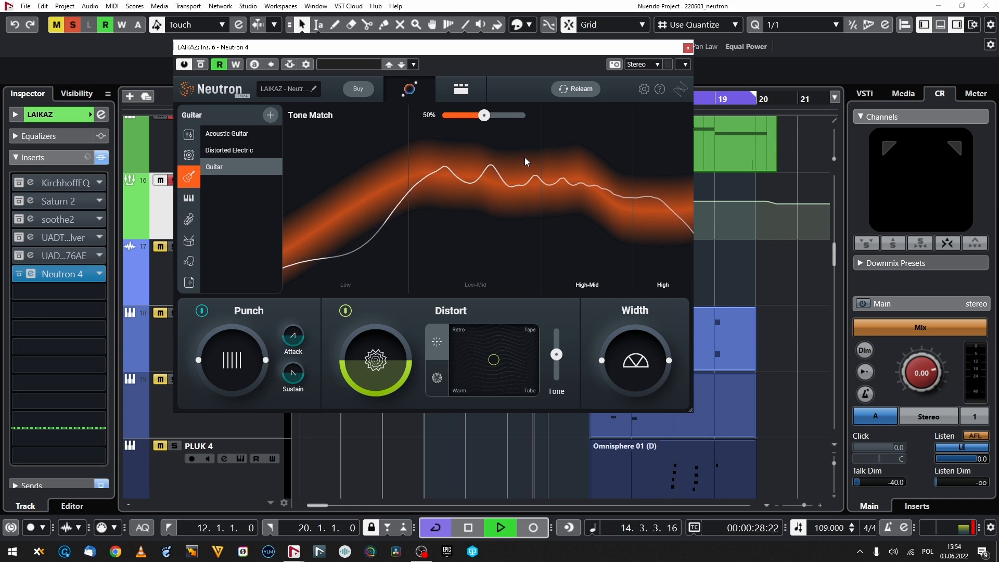
Step: Review the Assistant's chain on LAIKAZ in detailed view, including the Sculptor, Equalizer, both Compressors and the Exciter
{"action": "left_click", "coordinate": [462, 89]}
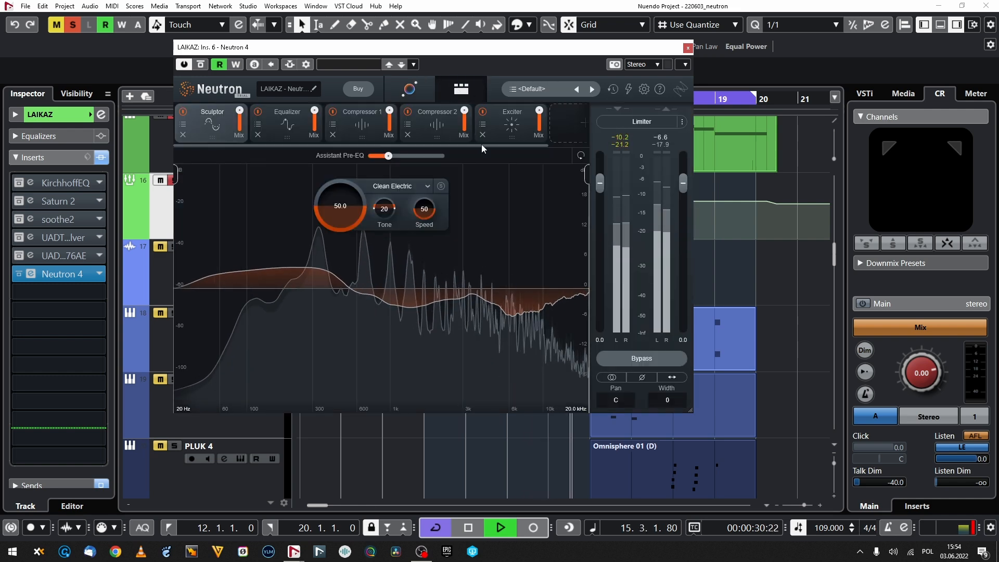
{"action": "left_click", "coordinate": [276, 128]}
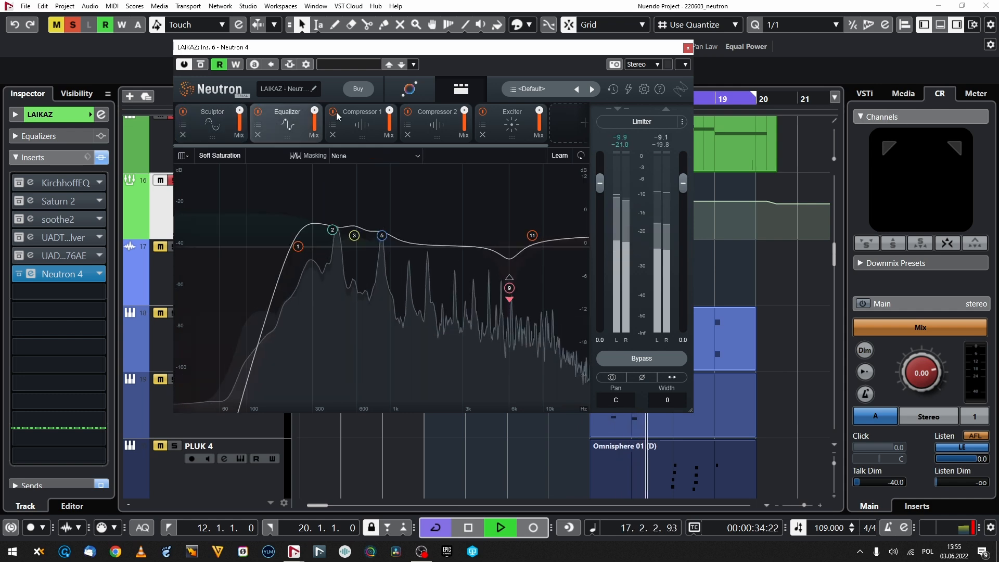
{"action": "left_click", "coordinate": [354, 123]}
{"action": "left_click", "coordinate": [422, 130]}
{"action": "left_click", "coordinate": [486, 135]}
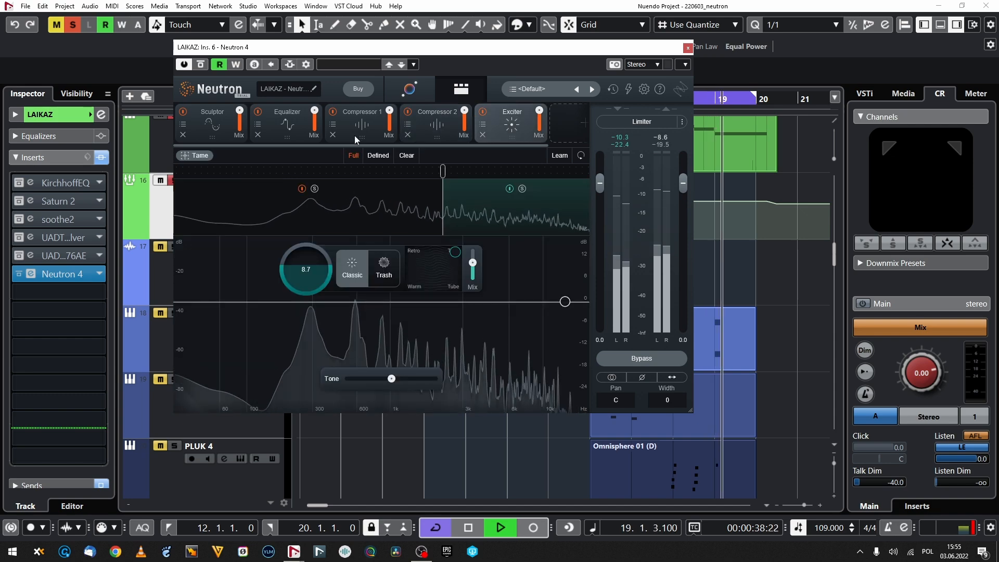
{"action": "left_click", "coordinate": [287, 125]}
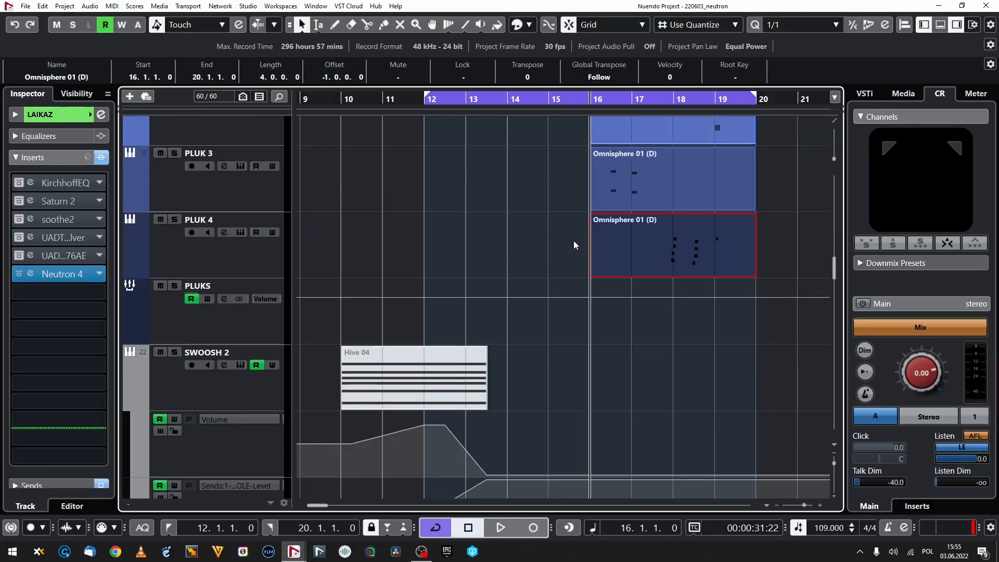
Step: Select the PLUKS group track and set its Neutron Assistant tone target to Synth Pad in the Keys category
{"action": "left_click", "coordinate": [574, 244]}
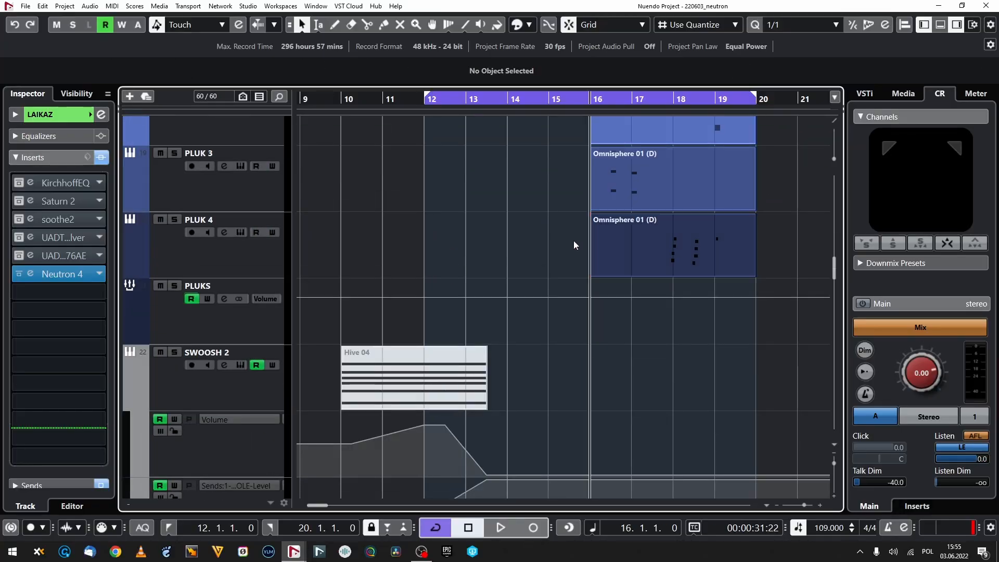
{"action": "left_click", "coordinate": [244, 338]}
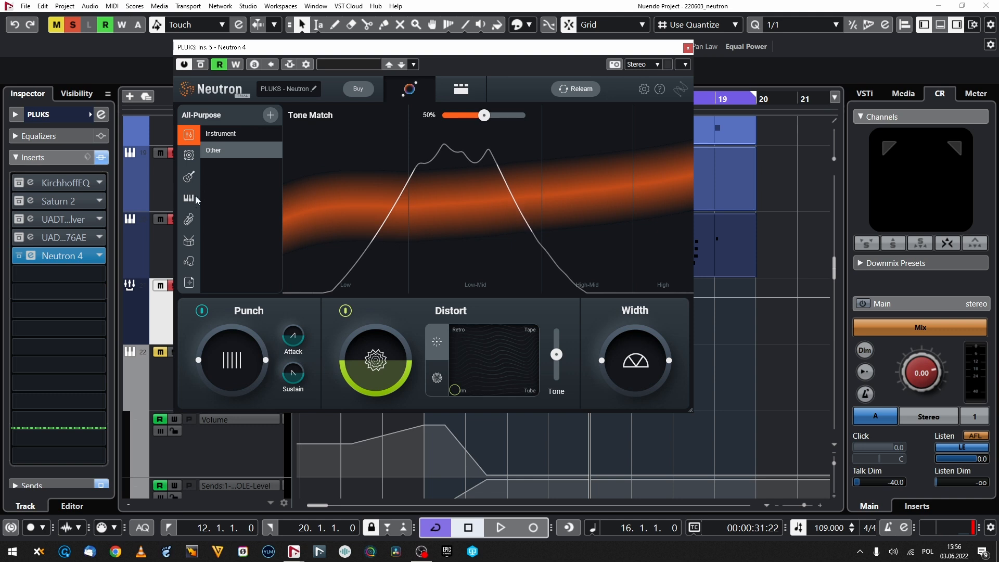
{"action": "left_click", "coordinate": [194, 197]}
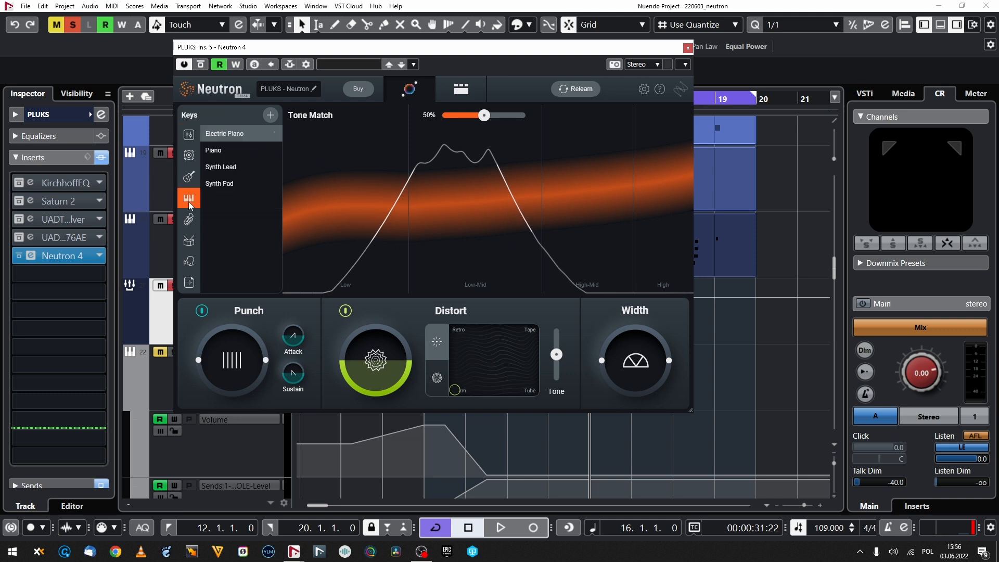
{"action": "left_click", "coordinate": [236, 178]}
Step: Play the cycle and adjust the Assistant's Punch and Distort amounts on the PLUKS group by ear
{"action": "key", "text": "space"}
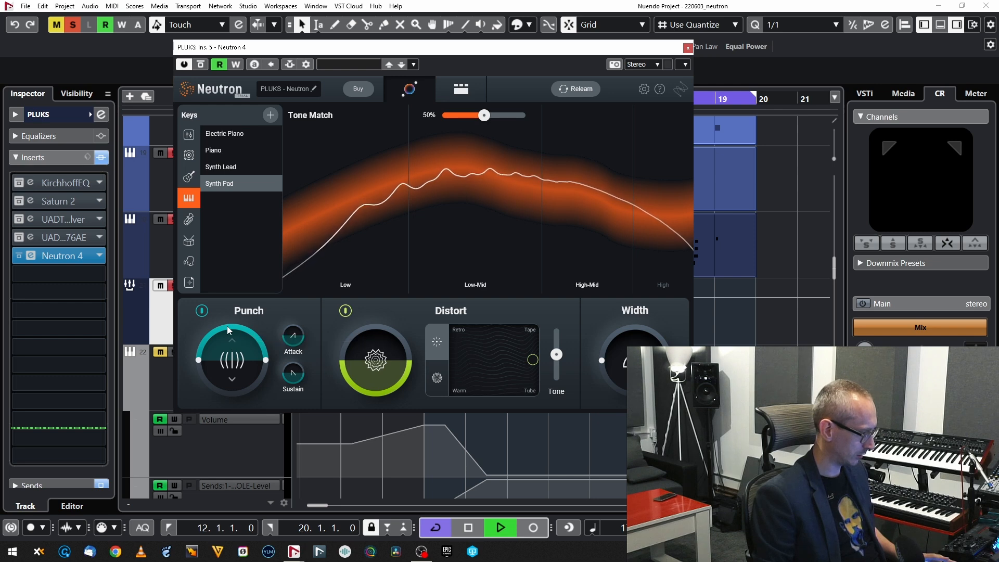
{"action": "key", "text": "space"}
{"action": "key", "text": "space"}
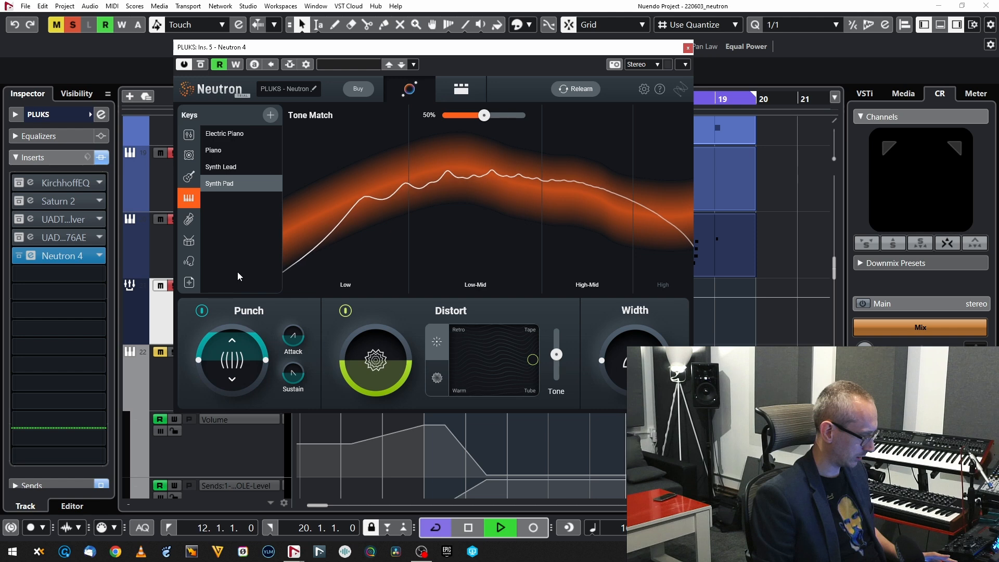
{"action": "left_click_drag", "start_coordinate": [234, 404], "coordinate": [246, 341]}
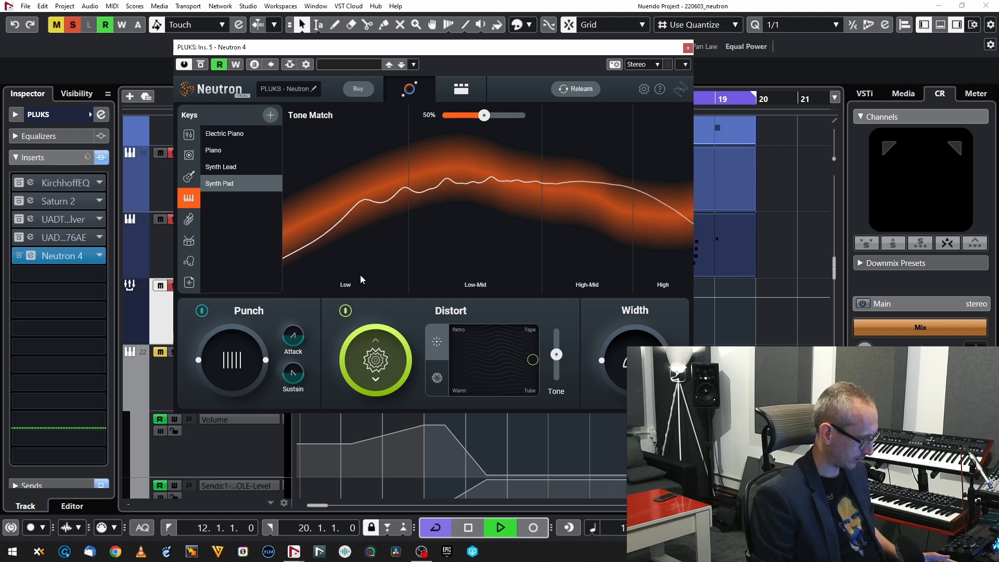
{"action": "left_click_drag", "start_coordinate": [365, 359], "coordinate": [354, 290]}
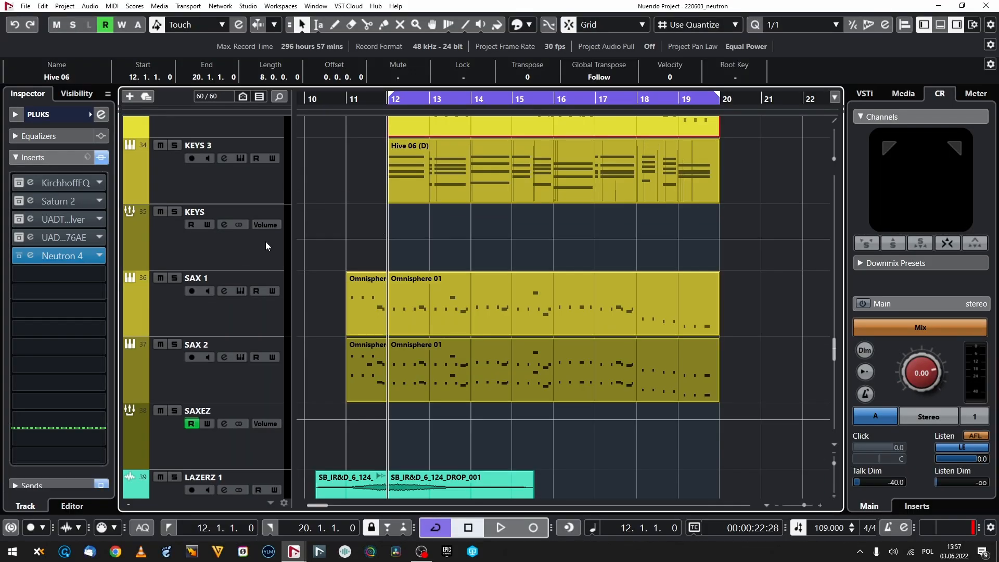
Step: Select the KEYS group track for processing with Neutron 4
{"action": "left_click", "coordinate": [276, 266]}
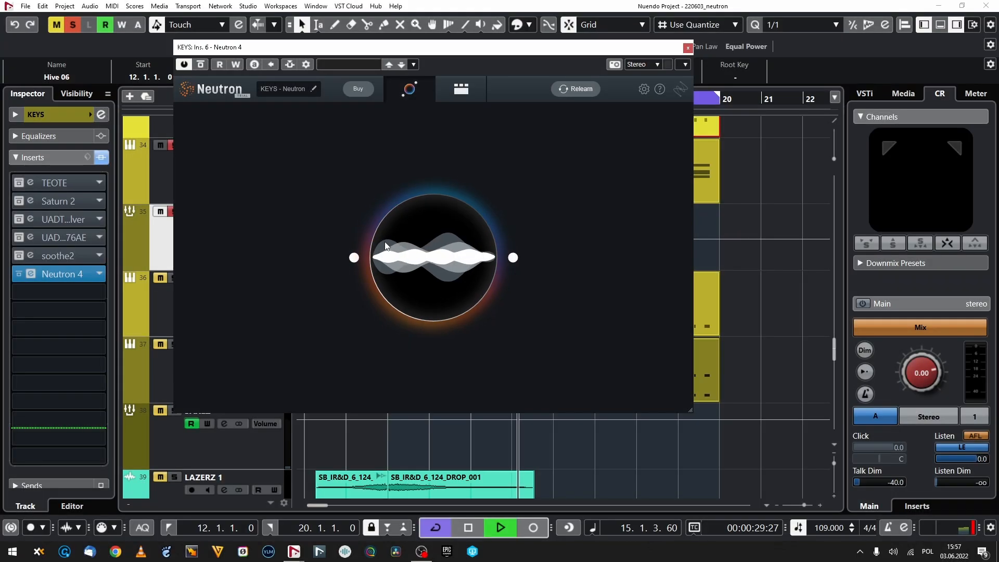
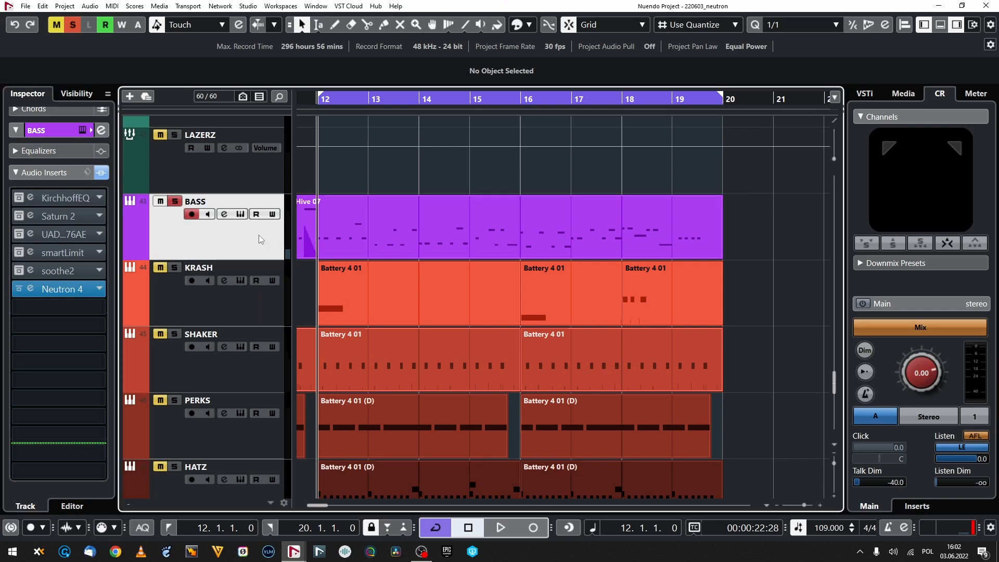
Step: Turn off solo on the BASS track and select the DRUMZ group track
{"action": "key", "text": "s"}
{"action": "scroll", "coordinate": [401, 238], "scroll_direction": "down", "scroll_amount": 5}
{"action": "scroll", "coordinate": [411, 320], "scroll_direction": "down", "scroll_amount": 4}
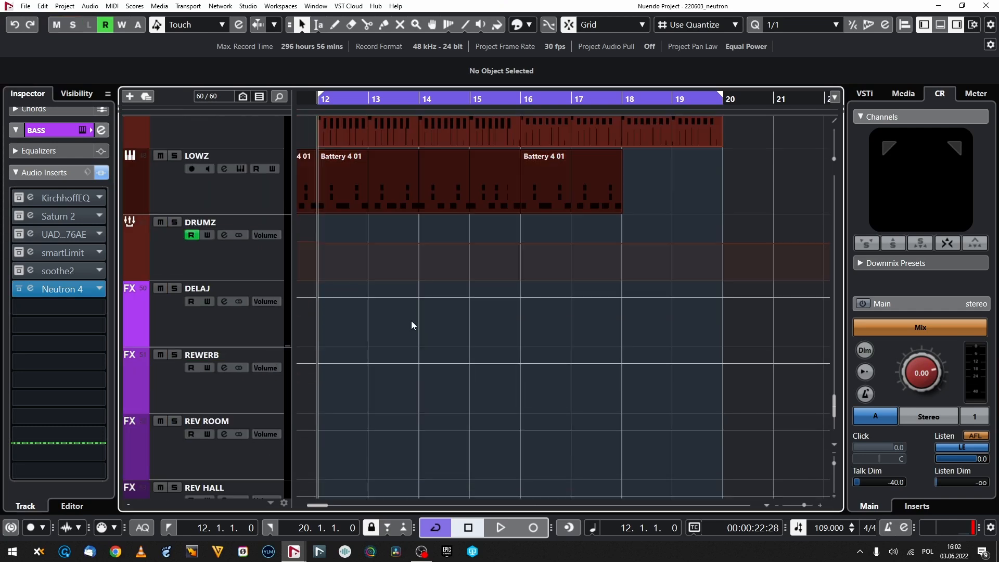
{"action": "scroll", "coordinate": [400, 311], "scroll_direction": "up", "scroll_amount": 3}
{"action": "left_click", "coordinate": [239, 265]}
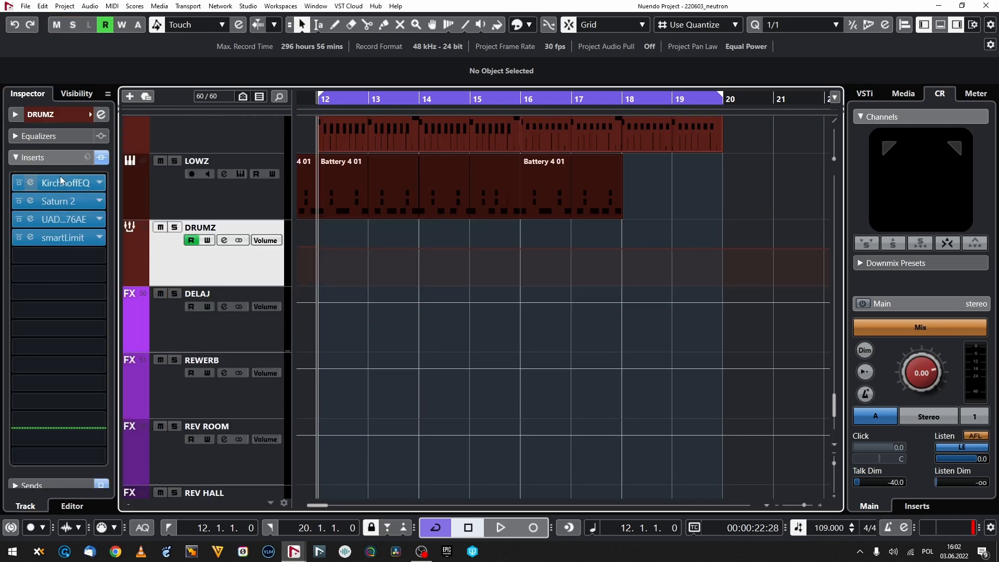
Step: Examine the audio inserts on the individual drum tracks from LOWZ up to KRASH
{"action": "left_click", "coordinate": [101, 157]}
{"action": "left_click", "coordinate": [279, 199]}
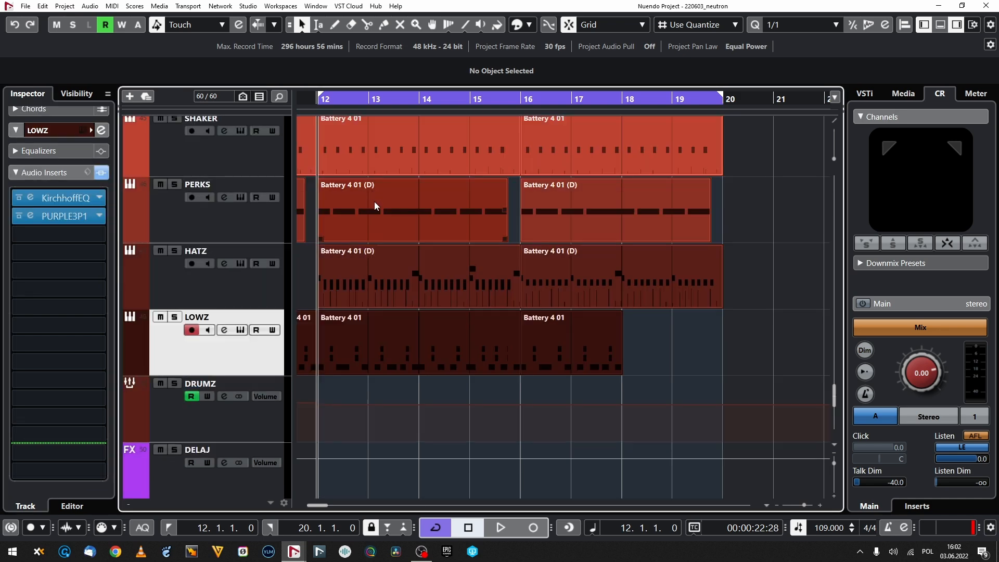
{"action": "key", "text": "Up"}
{"action": "key", "text": "Up"}
{"action": "key", "text": "Up"}
{"action": "key", "text": "Up"}
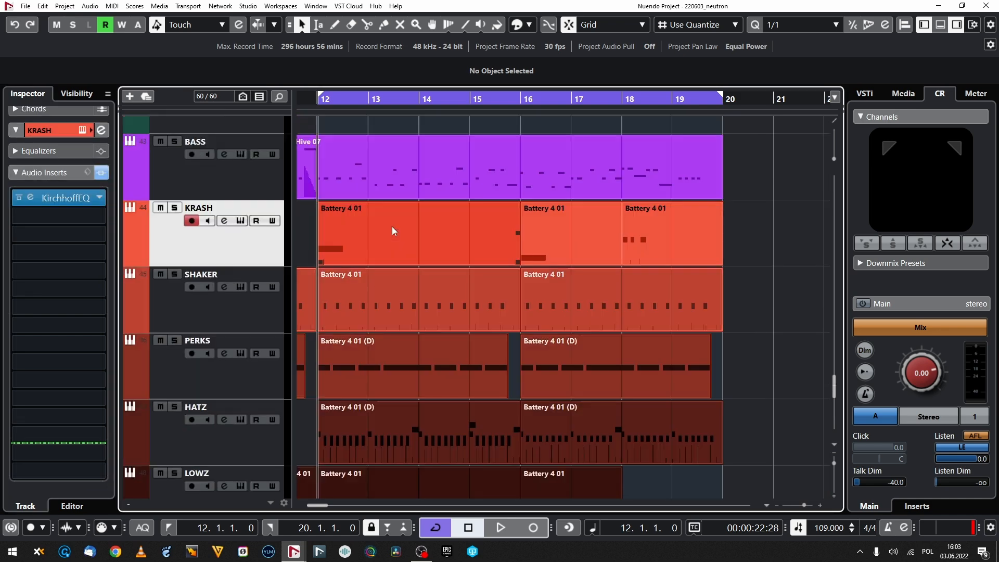
{"action": "scroll", "coordinate": [282, 288], "scroll_direction": "down", "scroll_amount": 4}
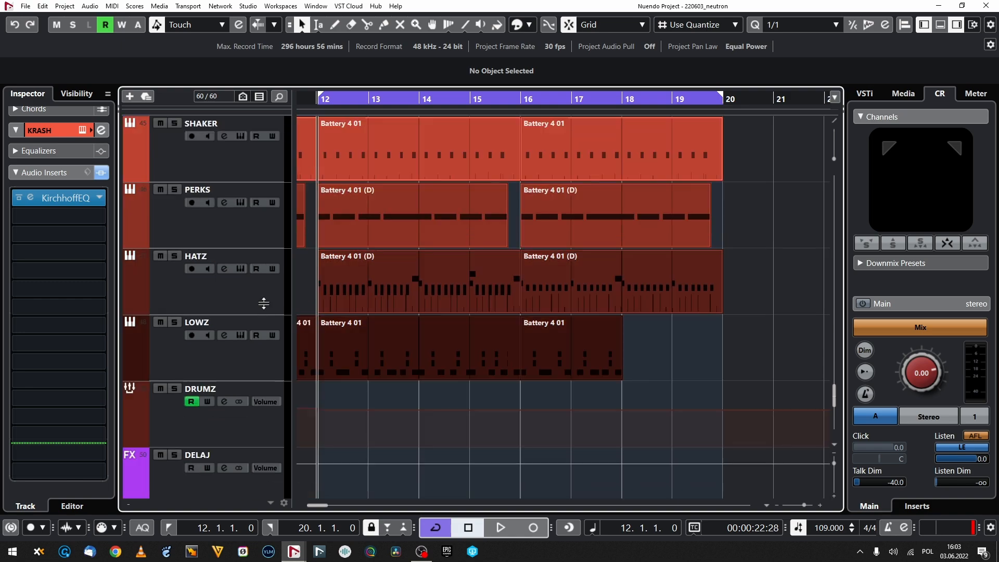
Step: Run the Neutron 4 Assistant on the DRUMZ group in place of its existing inserts and set the tone target to Drums in the Percussion category
{"action": "left_click", "coordinate": [245, 333]}
{"action": "left_click", "coordinate": [30, 264]}
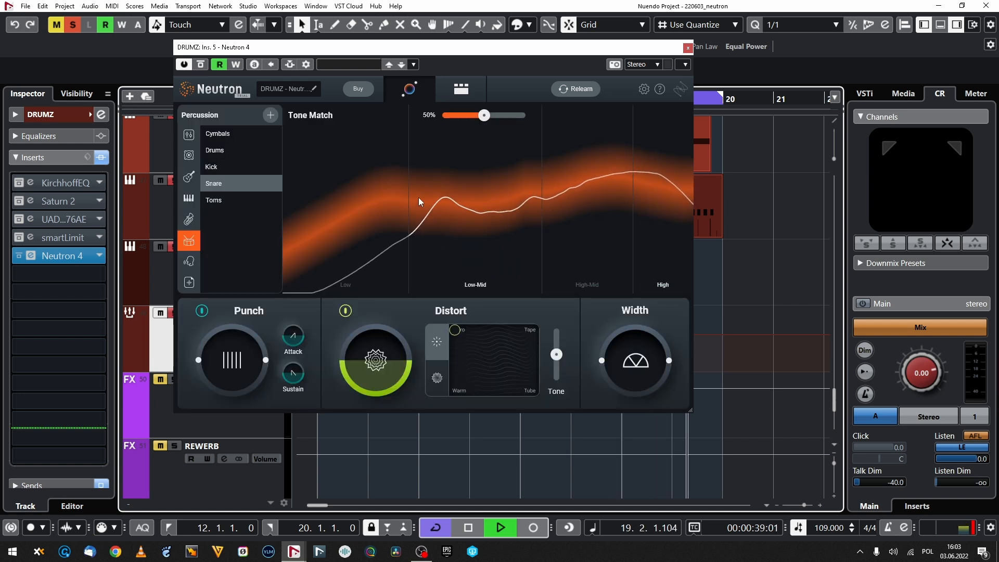
{"action": "key", "text": "space"}
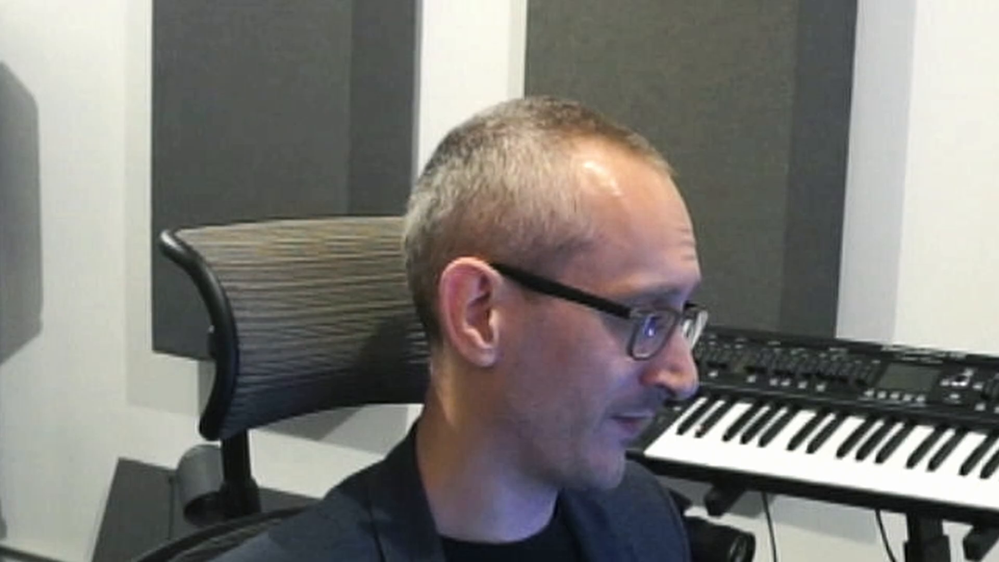
{"action": "left_click", "coordinate": [214, 150]}
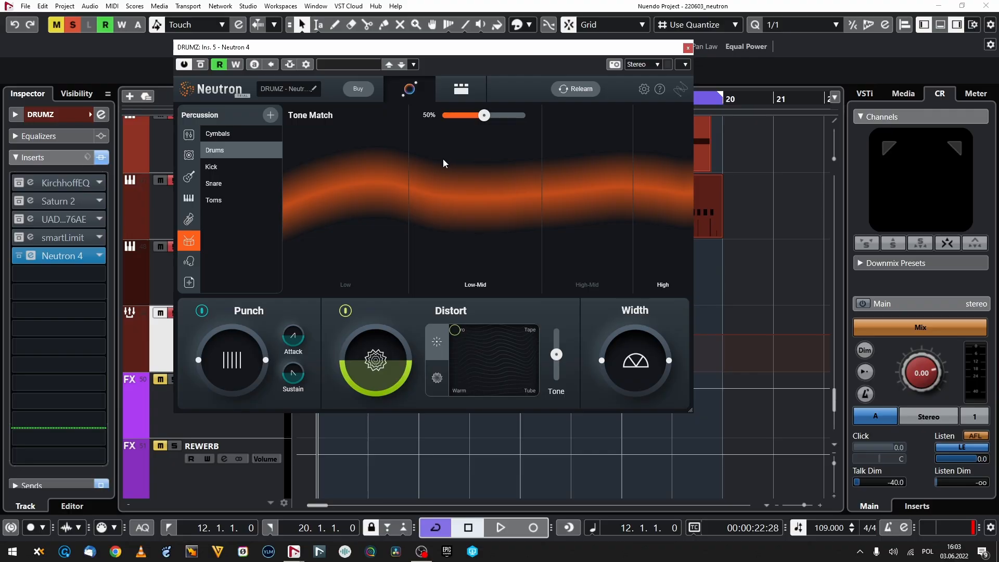
Step: Play the cycle and compare the DRUMZ group with Neutron 4 bypassed and active
{"action": "key", "text": "space"}
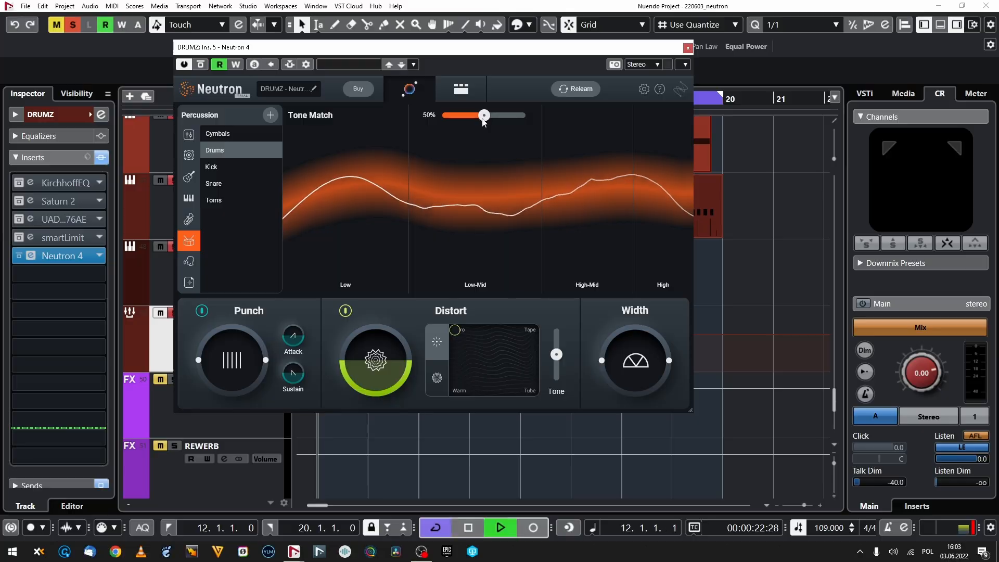
{"action": "left_click_drag", "start_coordinate": [482, 120], "coordinate": [484, 144]}
{"action": "key", "text": "space"}
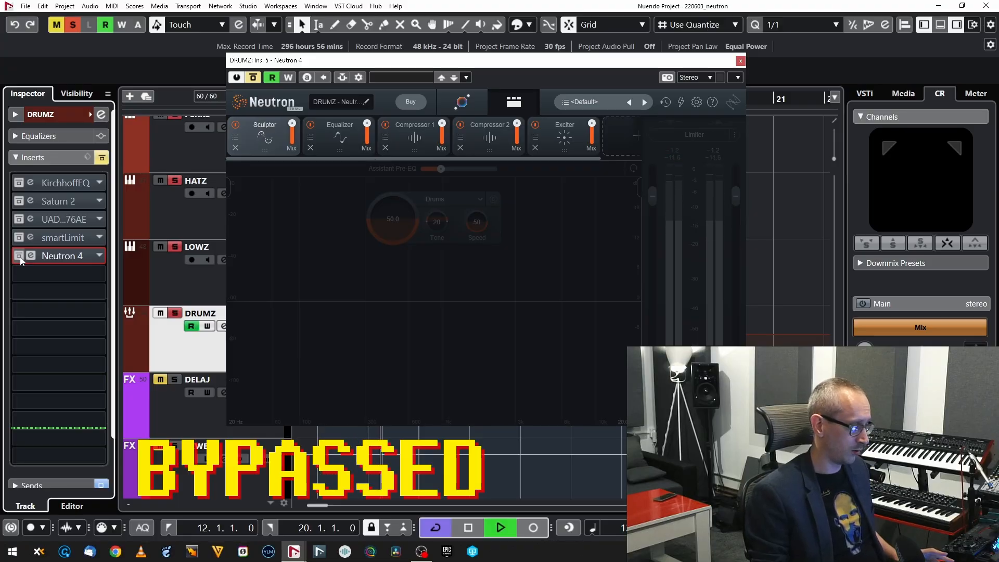
{"action": "left_click", "coordinate": [20, 257]}
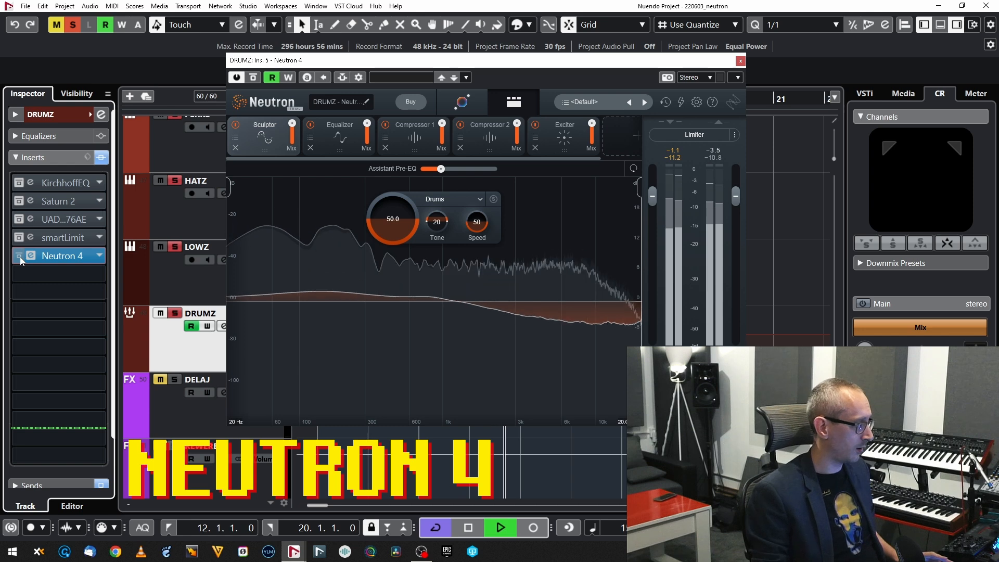
{"action": "left_click", "coordinate": [20, 256]}
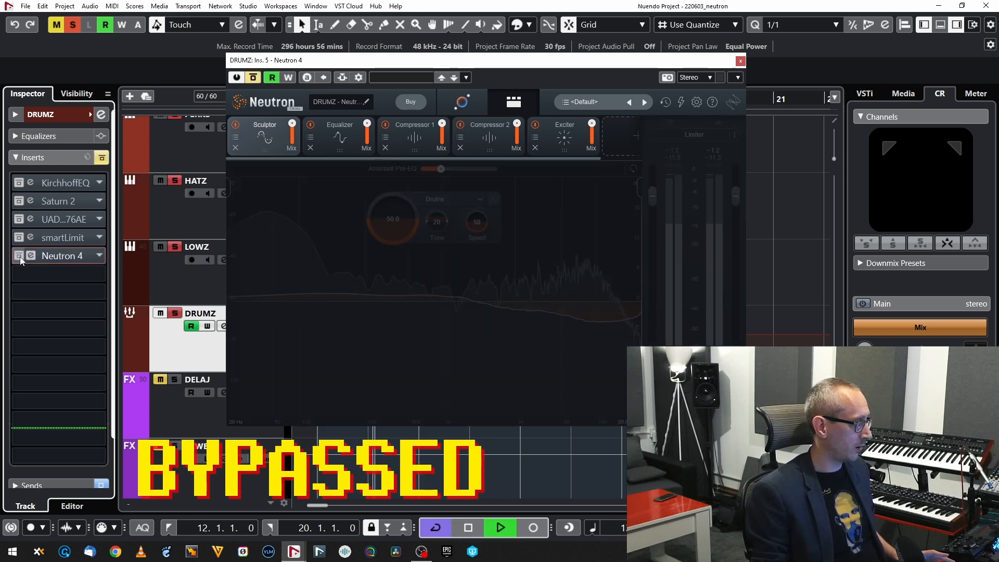
{"action": "left_click", "coordinate": [20, 257]}
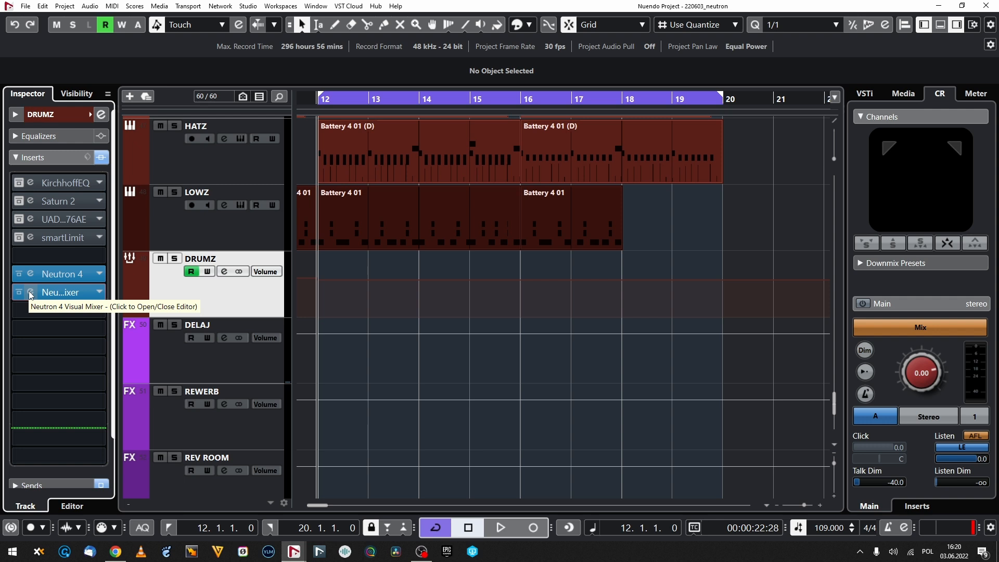
Step: Open the Neutron 4 Visual Mixer on the DRUMZ group and start its Mix Assistant with MAINLEADZ as the focus track
{"action": "left_click", "coordinate": [30, 292]}
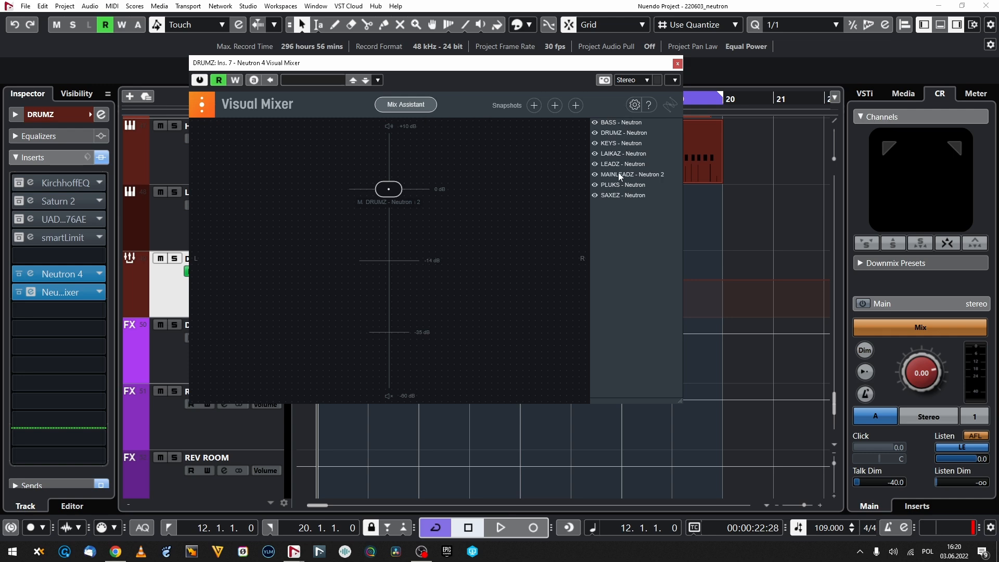
{"action": "left_click", "coordinate": [413, 105]}
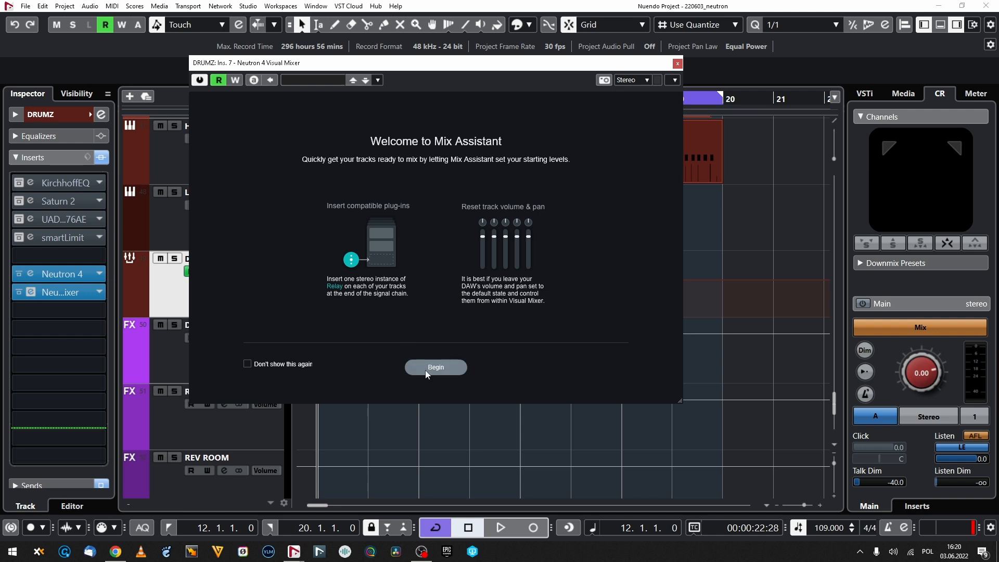
{"action": "left_click", "coordinate": [425, 367]}
{"action": "left_click", "coordinate": [350, 174]}
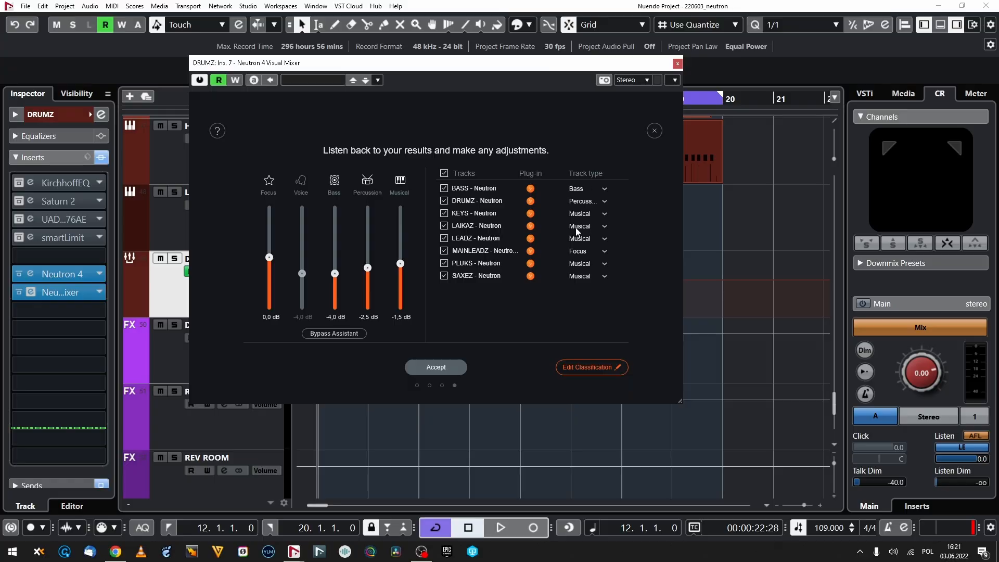
Step: Set the Mix Assistant's Percussion level to 0.1 dB and Musical level to -0.4 dB, check them in playback and accept the result
{"action": "left_click", "coordinate": [591, 202]}
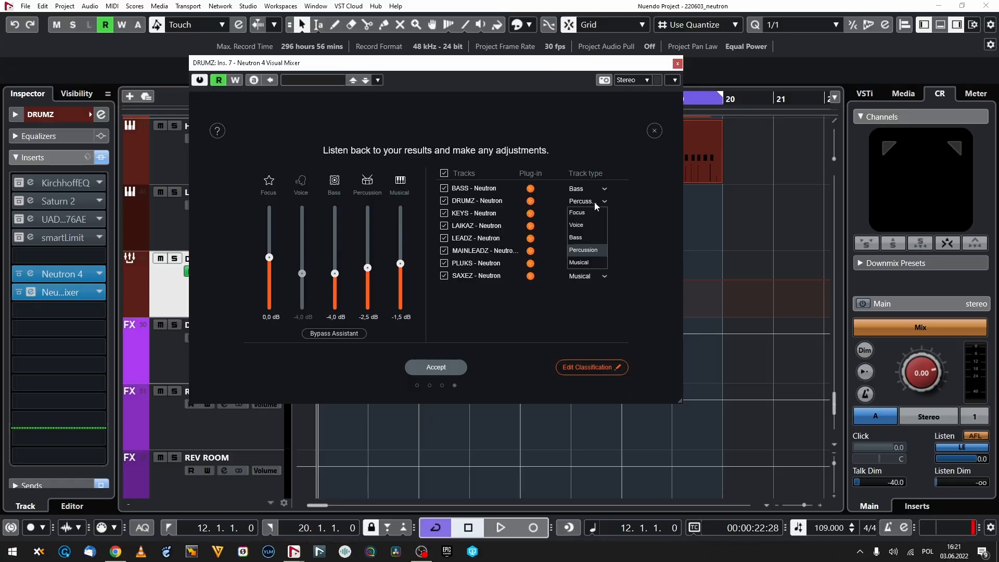
{"action": "left_click", "coordinate": [597, 249]}
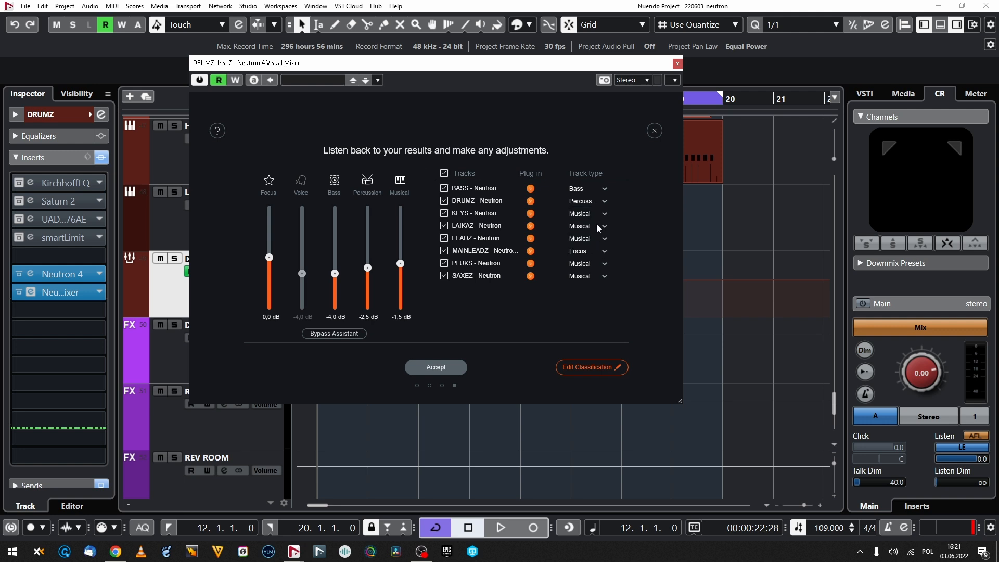
{"action": "left_click", "coordinate": [605, 213]}
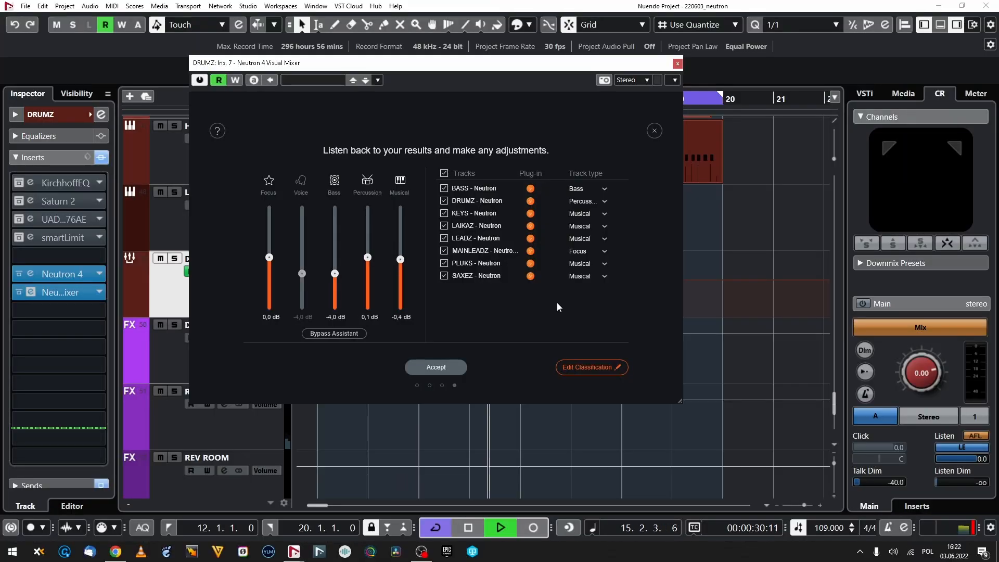
{"action": "key", "text": "space"}
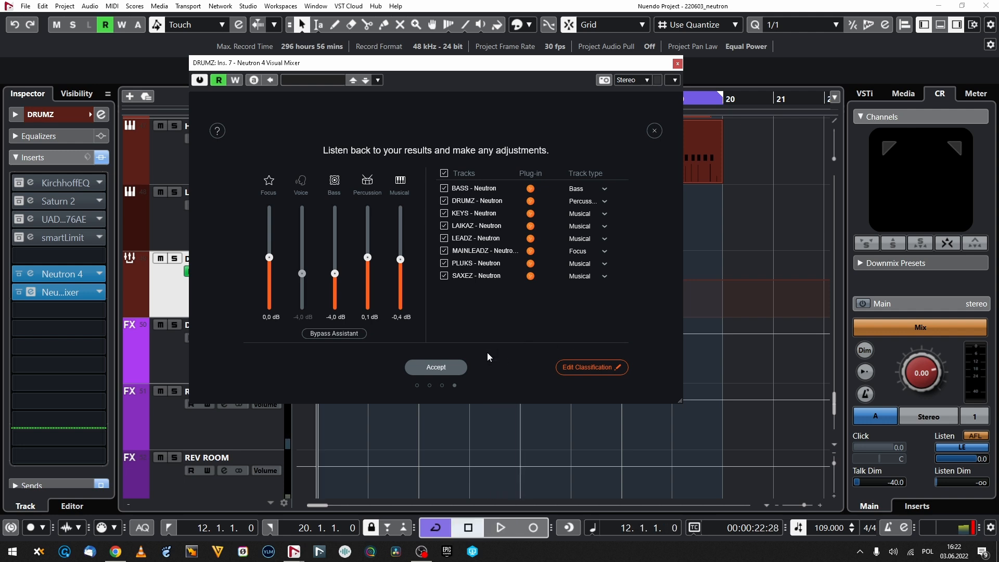
{"action": "left_click", "coordinate": [453, 364]}
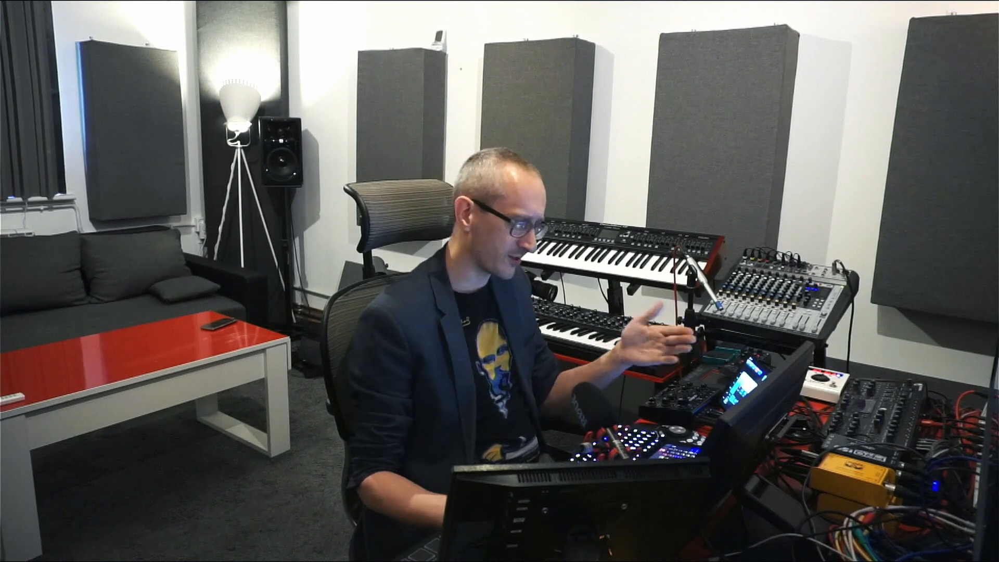